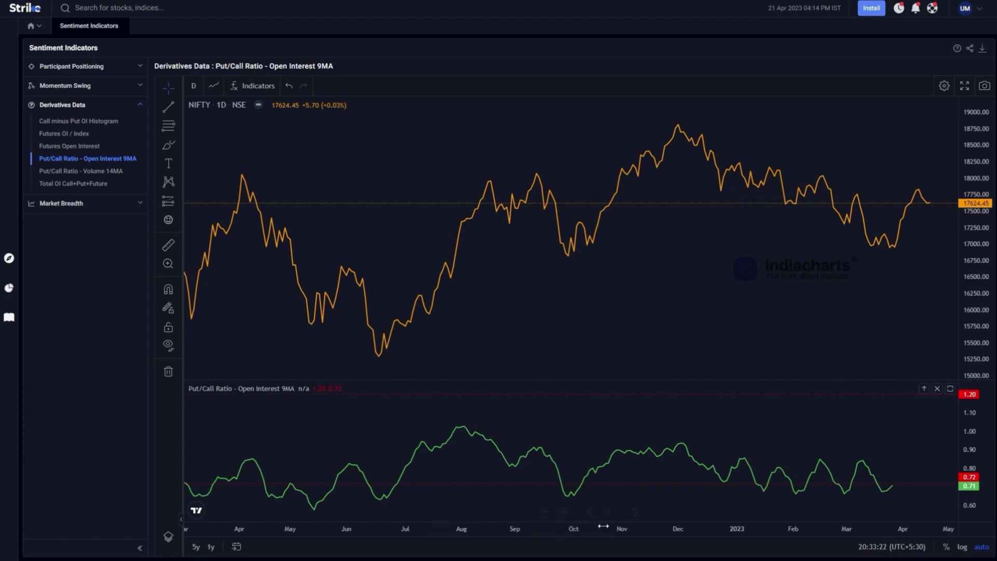
Enlarge the Put/Call Ratio pane below the NIFTY chart and show the history back to October 2020
left_click_drag(501, 381, 502, 323)
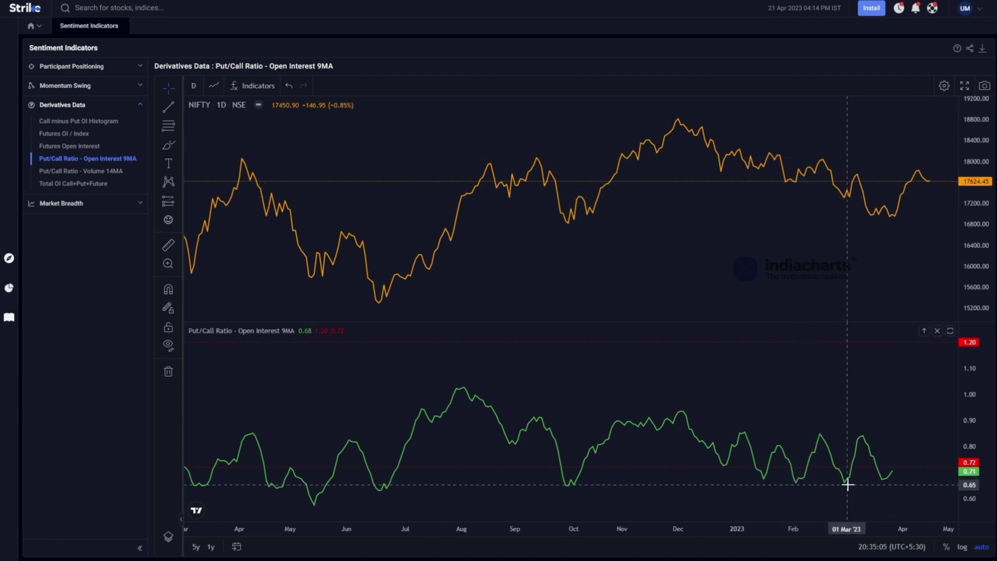
left_click_drag(889, 530, 762, 422)
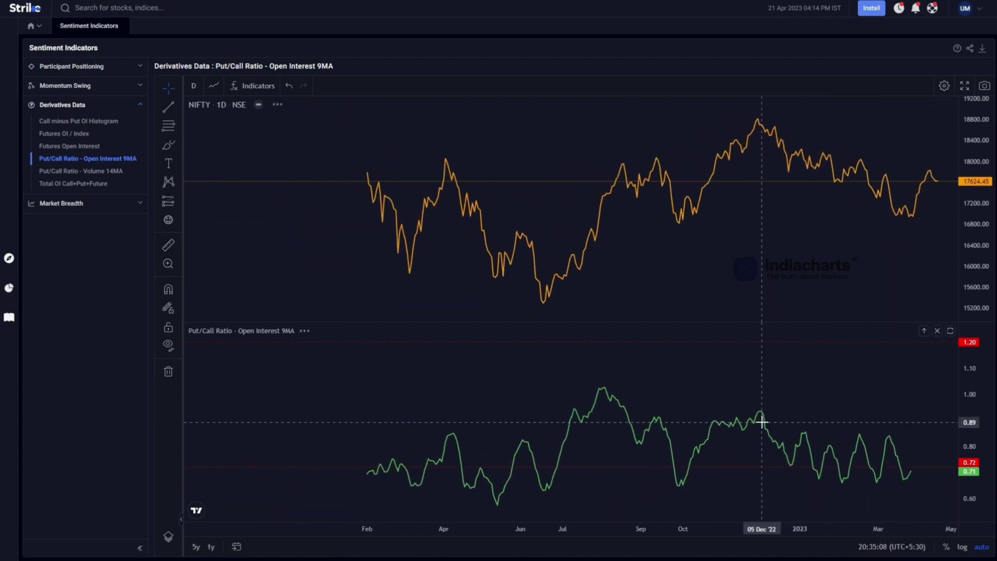
scroll(760, 421, "down", 3)
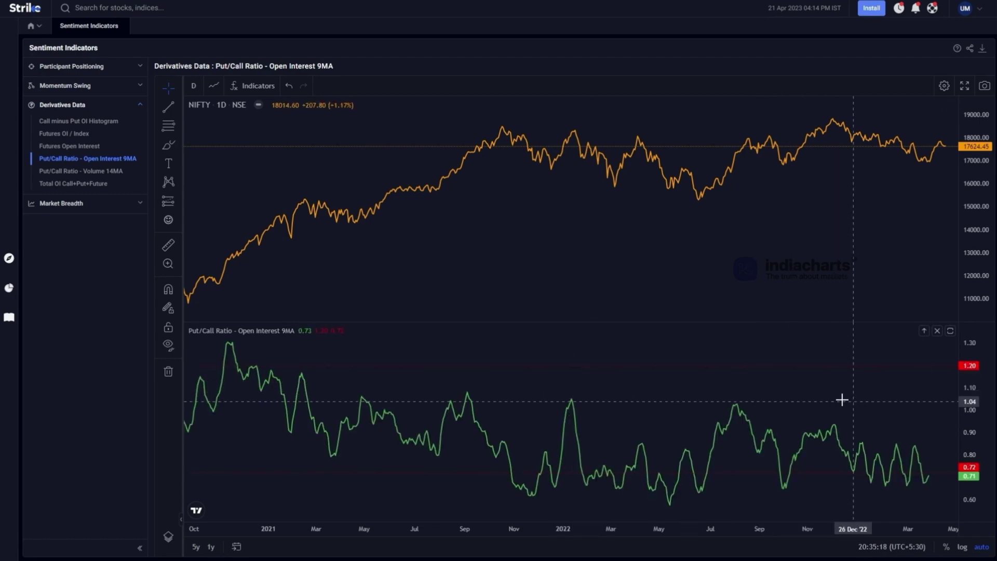
Draw a yellow rising arrow above the NIFTY line from about 18,140 in early September 2021 to about 18,774 in October 2021
key("alt+t")
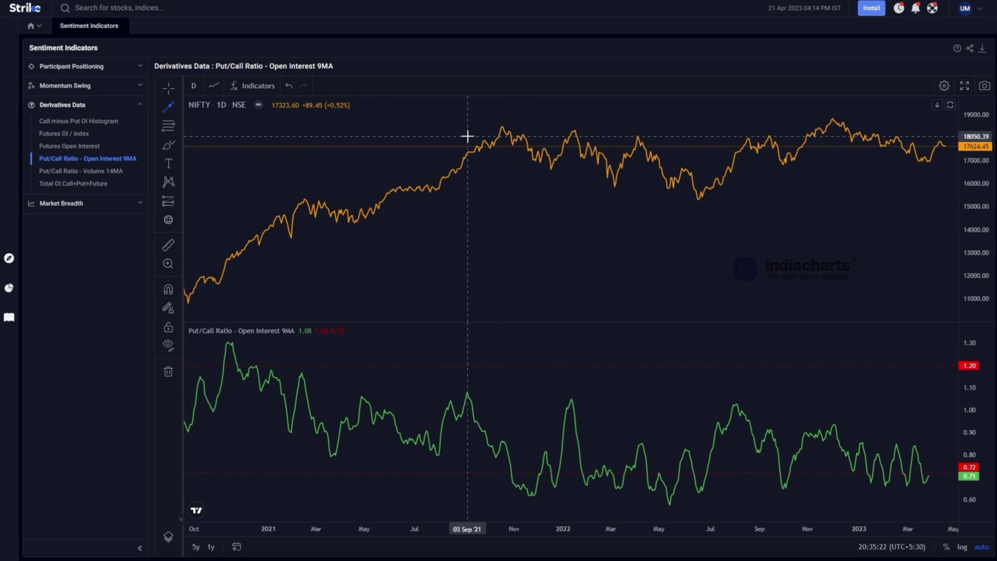
left_click(463, 136)
mouse_move(478, 133)
left_mouse_down()
mouse_move(500, 119)
mouse_move(475, 127)
left_mouse_up()
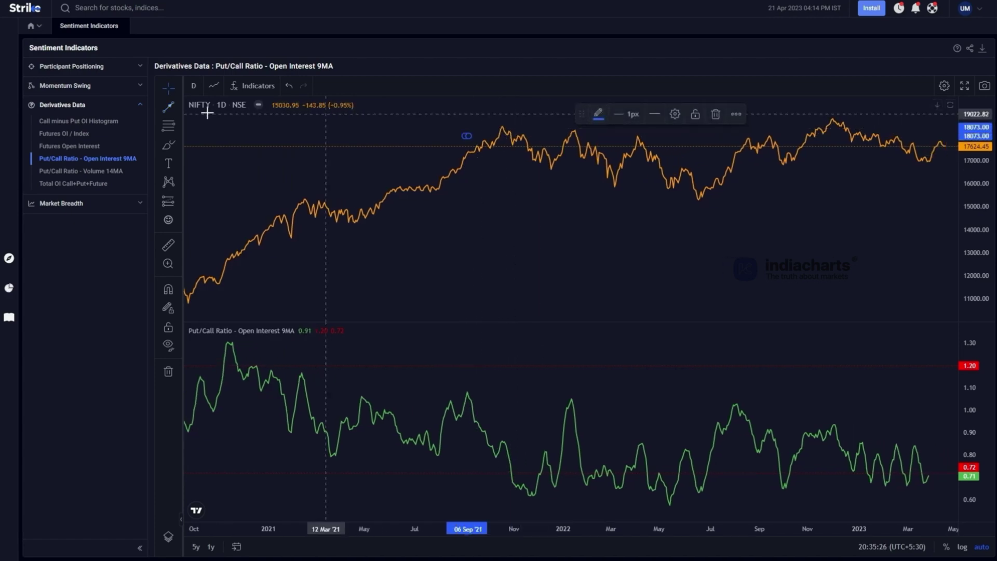
left_click(173, 107)
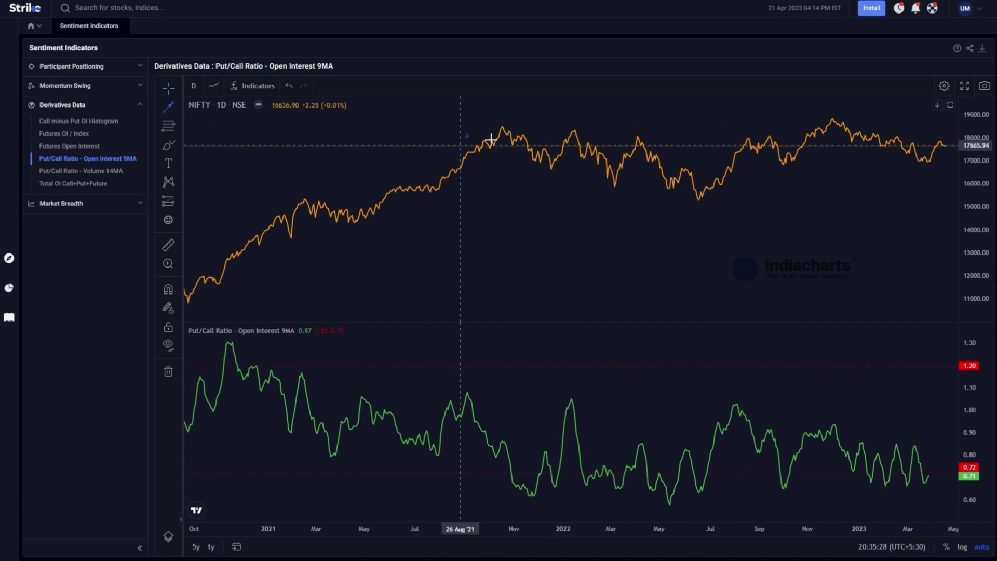
left_click(466, 135)
left_click(499, 120)
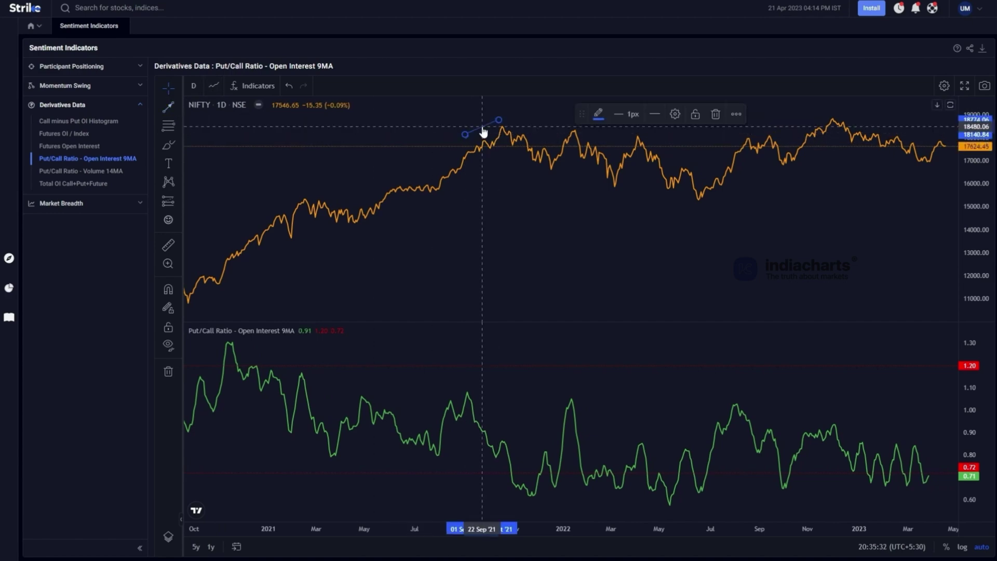
left_click(490, 189)
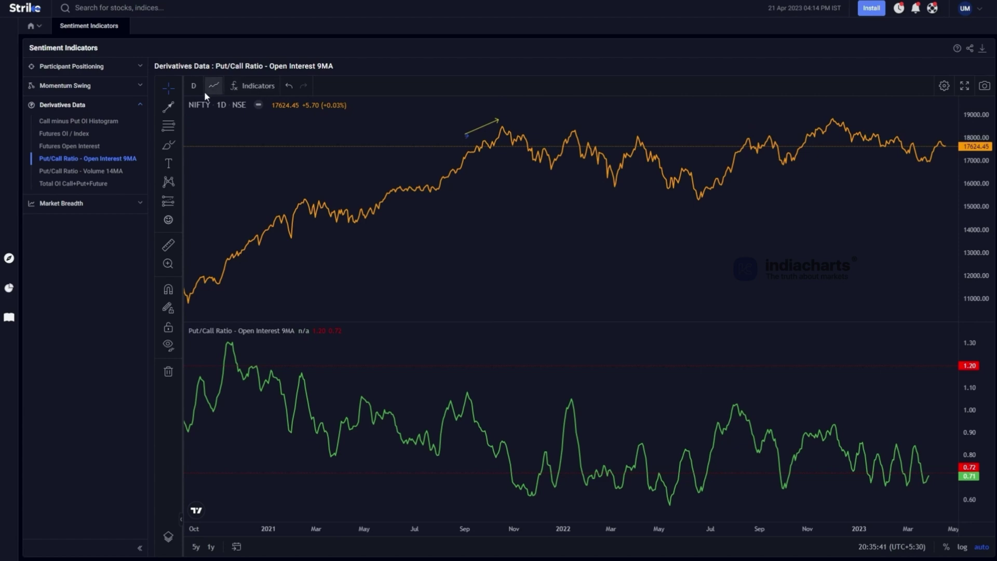
Draw a falling arrow above the Put/Call Ratio line from about 1.12 on 07 Sep '21 to about 0.89 on 21 Oct '21
left_click(170, 108)
left_click(470, 384)
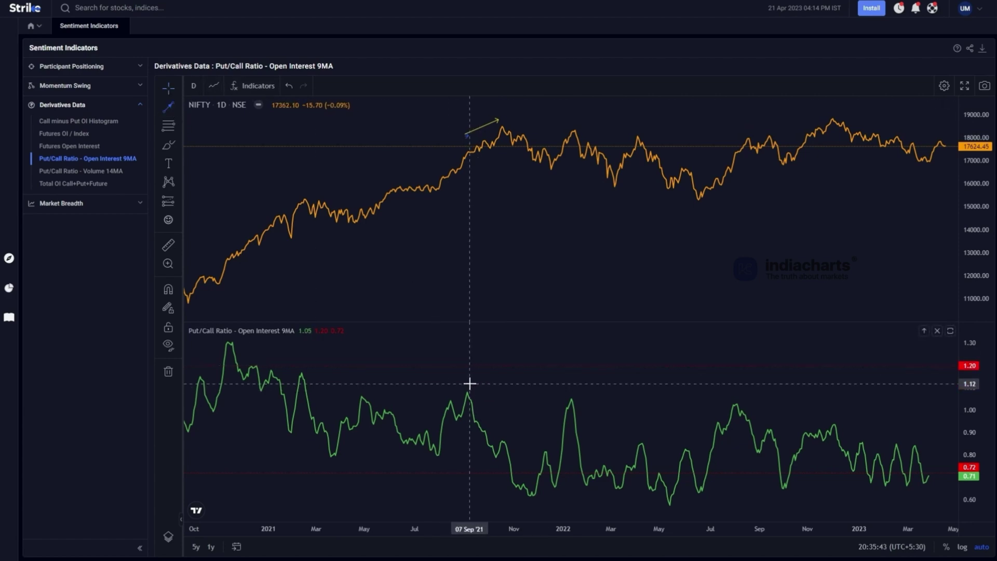
left_click(506, 433)
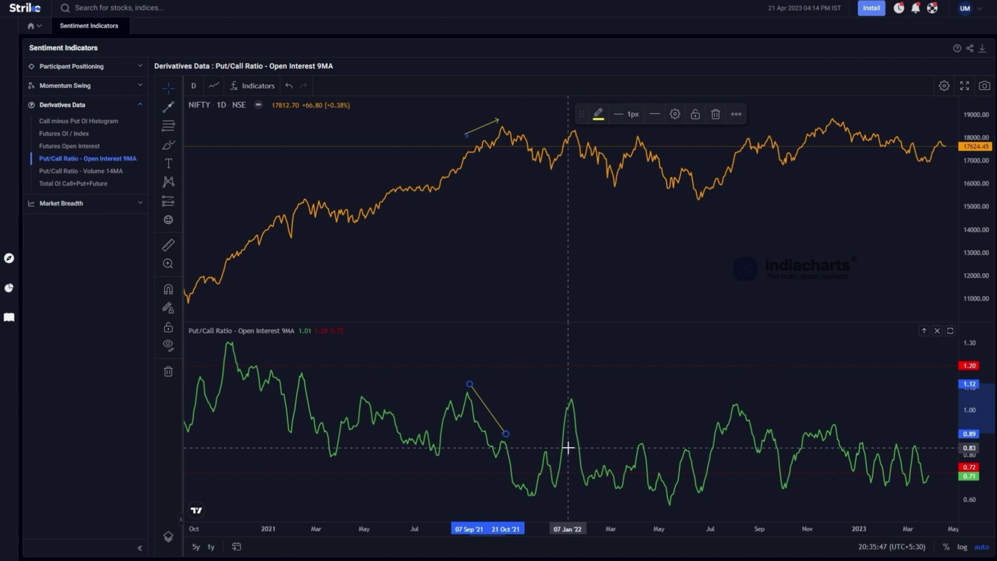
left_click(522, 404)
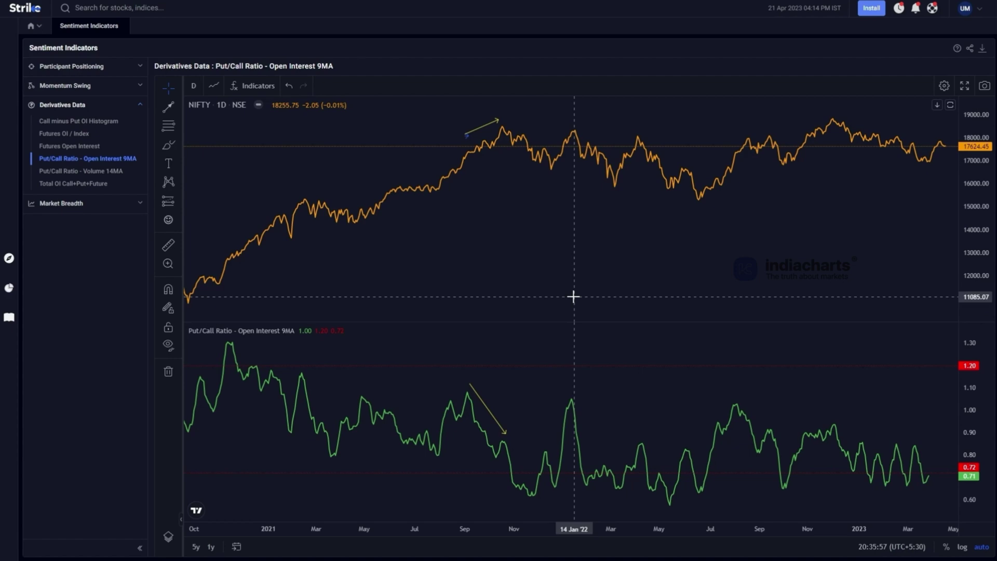
Draw a slightly rising arrow over the NIFTY highs from about 18,150 on 16 Aug '22 to about 18,249 on 13 Sep '22
scroll(734, 263, "up", 3)
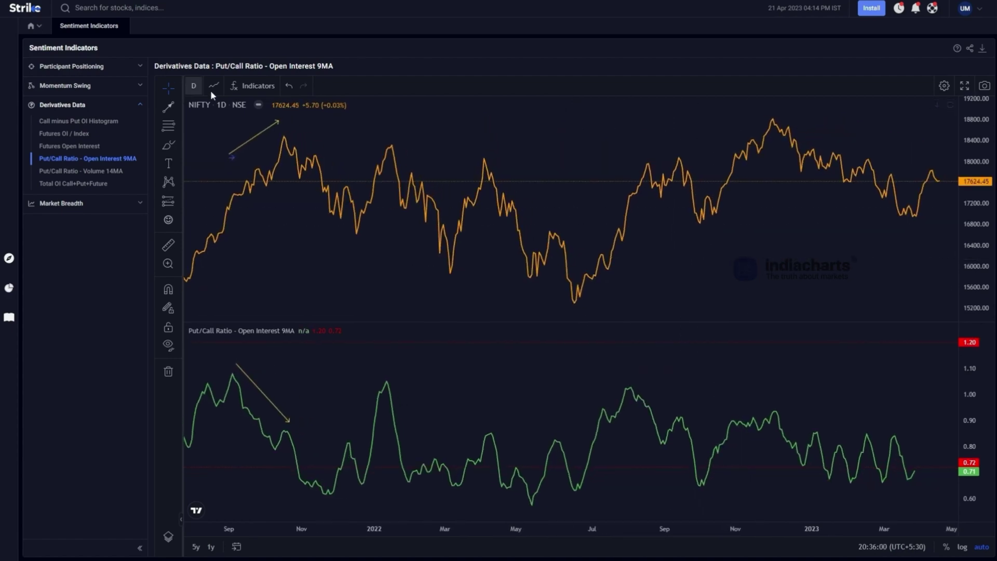
left_click(168, 107)
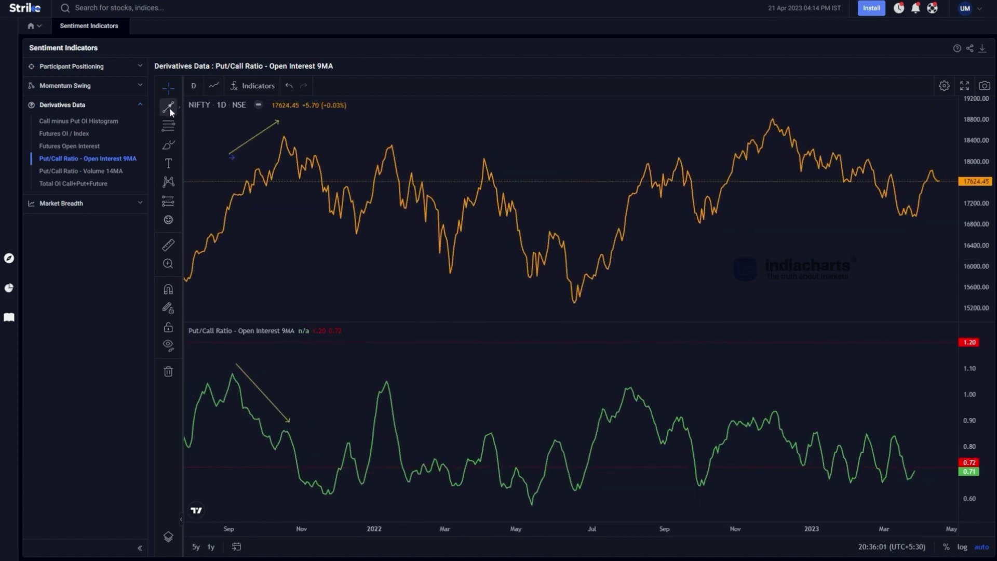
left_click(646, 153)
left_click(679, 149)
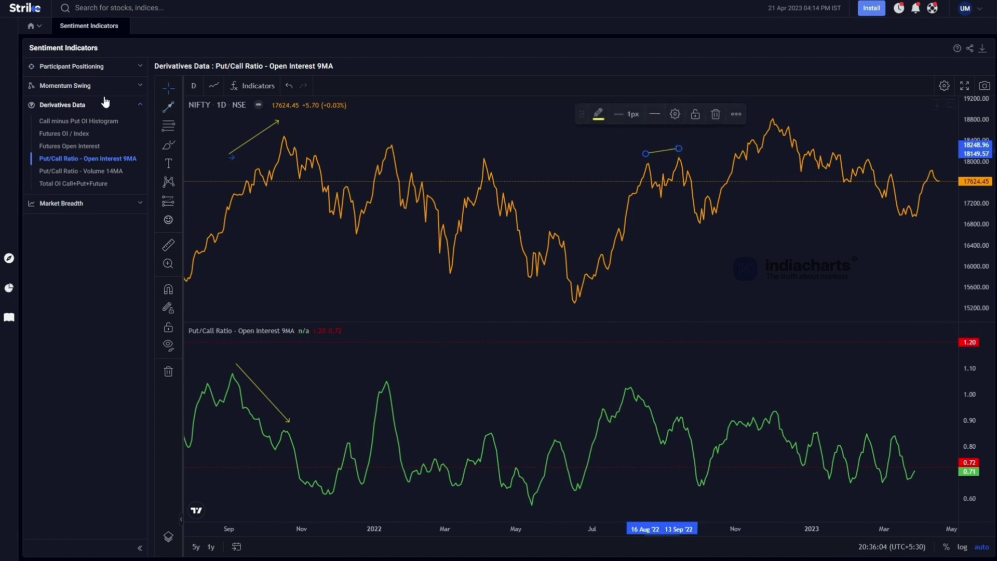
Draw a falling arrow above the Put/Call Ratio peaks from about 1.08 on 04 Aug '22 to about 0.95 on 14 Sep '22
left_click(168, 107)
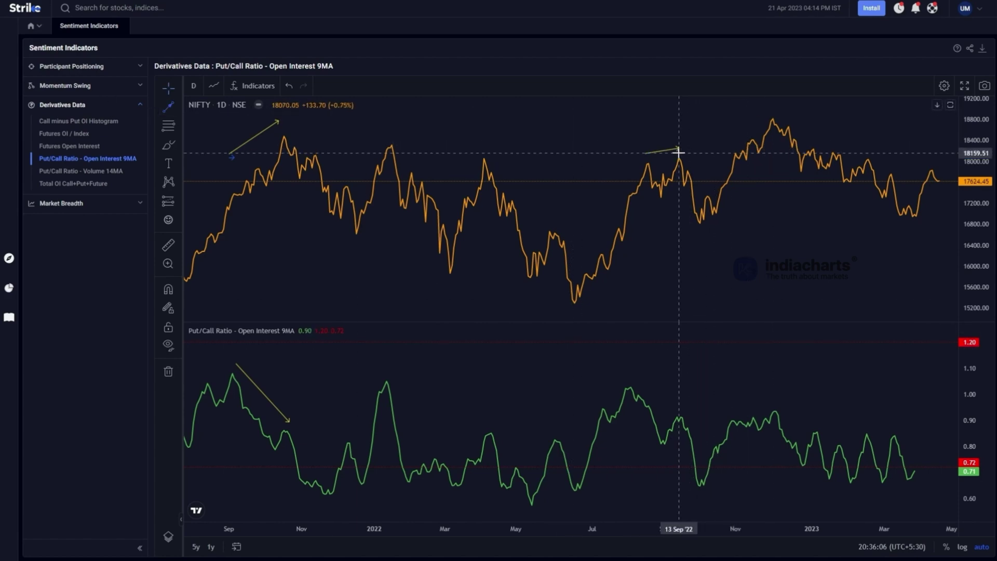
left_click(635, 375)
left_click(681, 407)
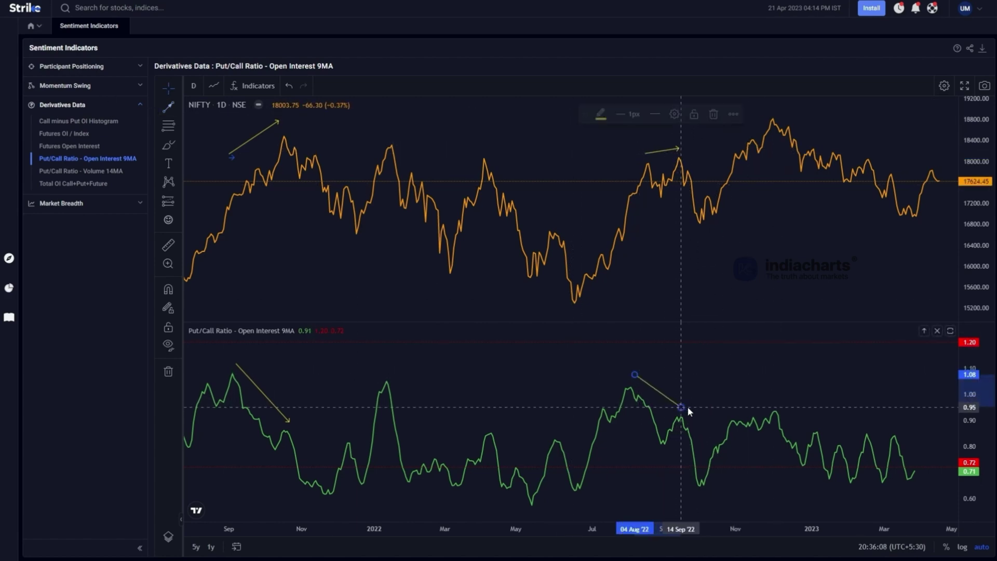
left_click(321, 311)
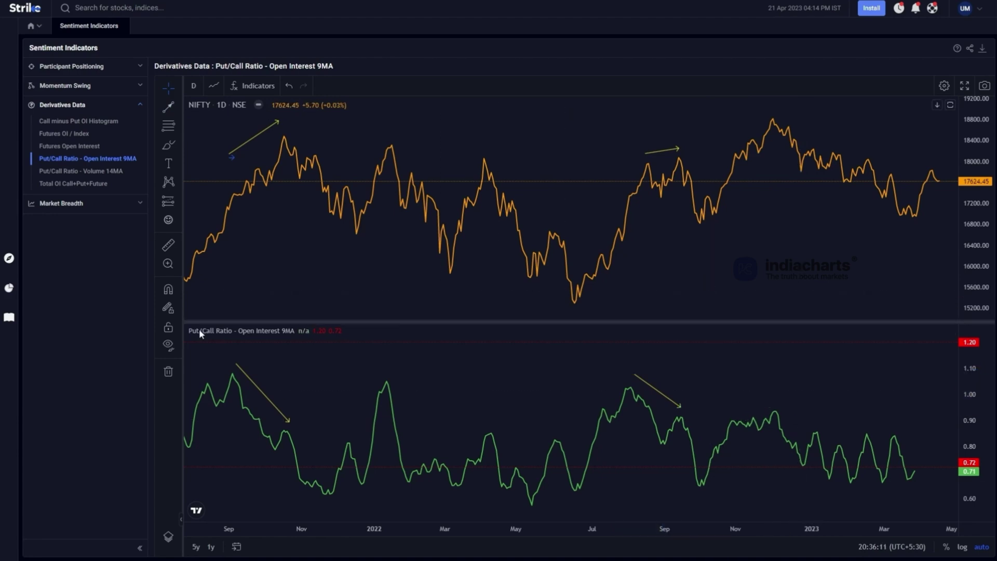
Mark the May–June 2022 lows with a falling arrow under NIFTY and a rising arrow under the Put/Call Ratio from about 0.55 to 0.61
left_click(169, 108)
left_click(527, 285)
key("alt+t")
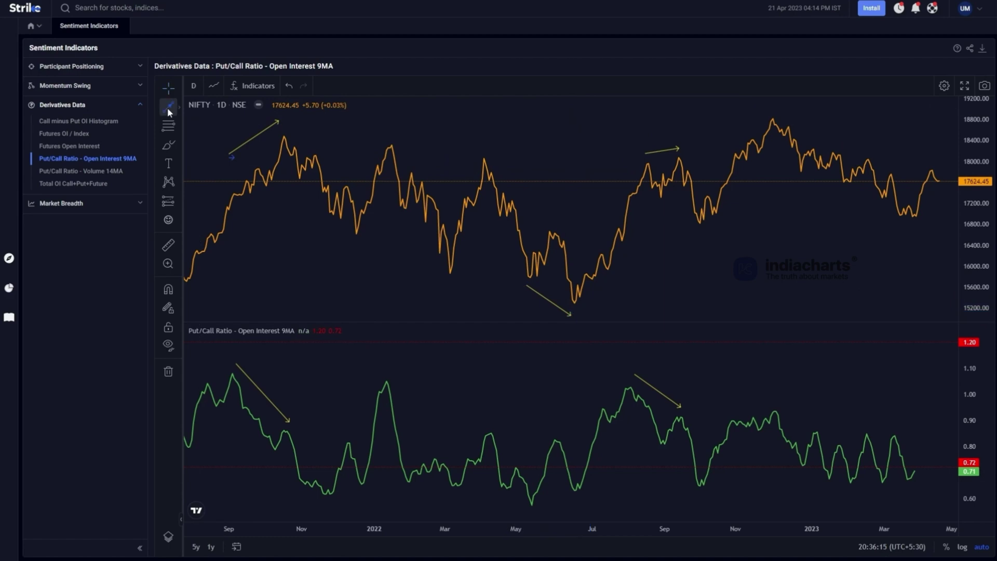
left_click(540, 504)
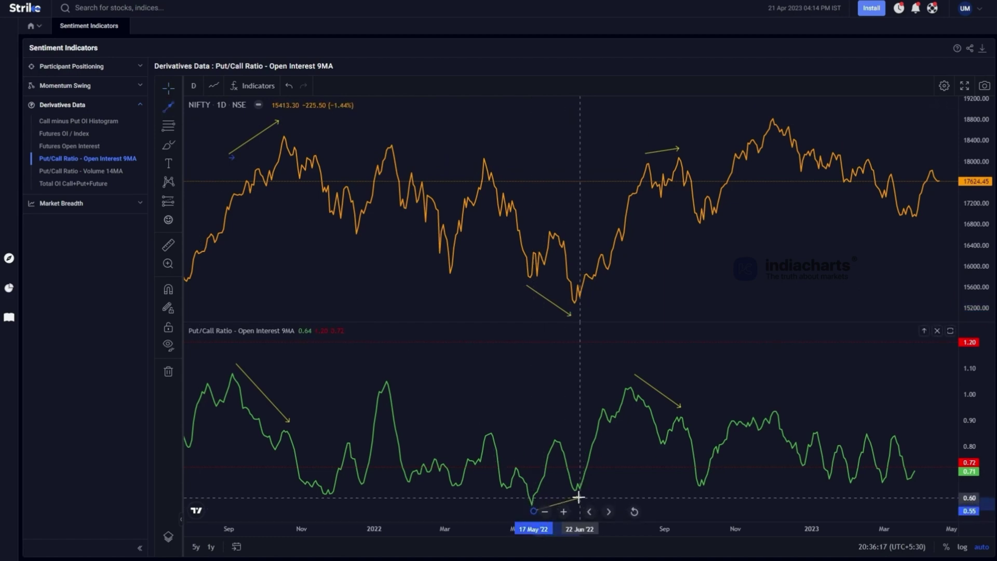
left_click(578, 497)
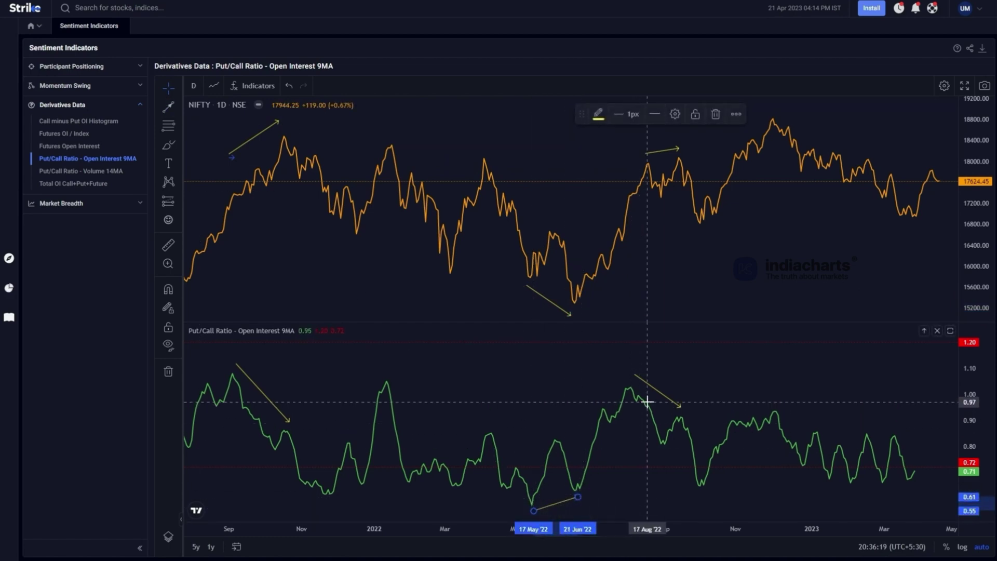
left_click(564, 396)
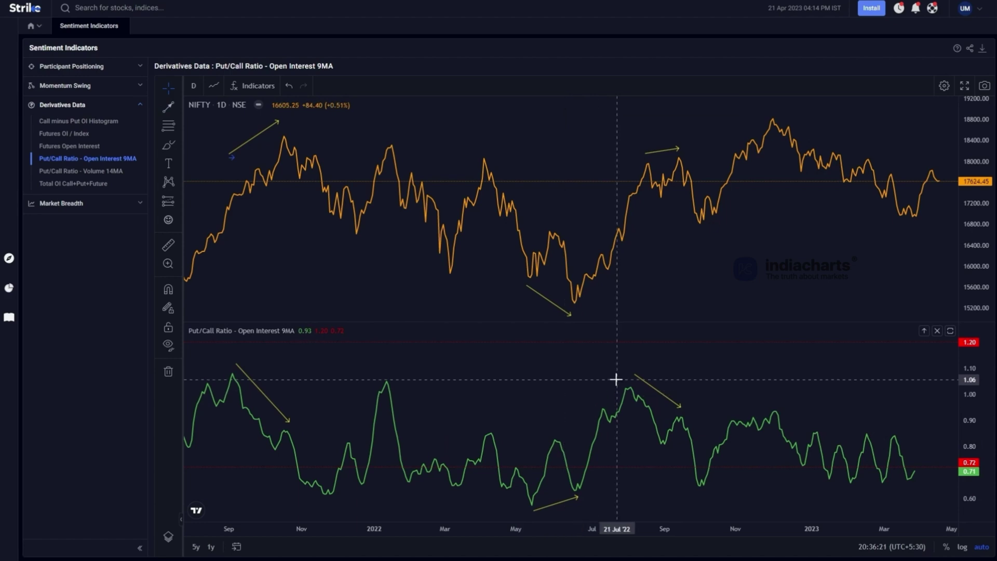
Examine the long-term Put/Call Ratio - Open Interest 9MA history against NIFTY back to 2016
scroll(715, 423, "down", 3)
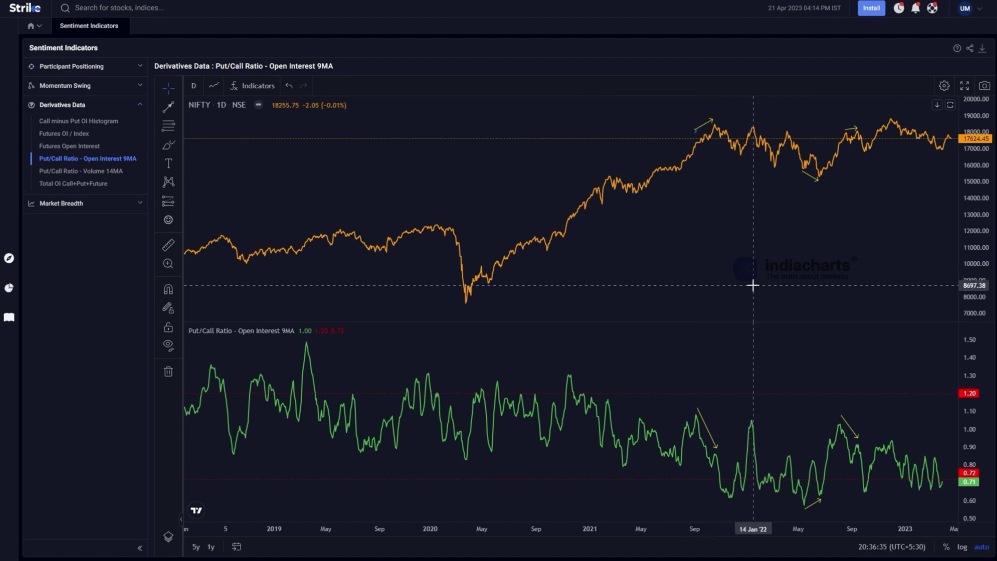
scroll(753, 285, "down", 5)
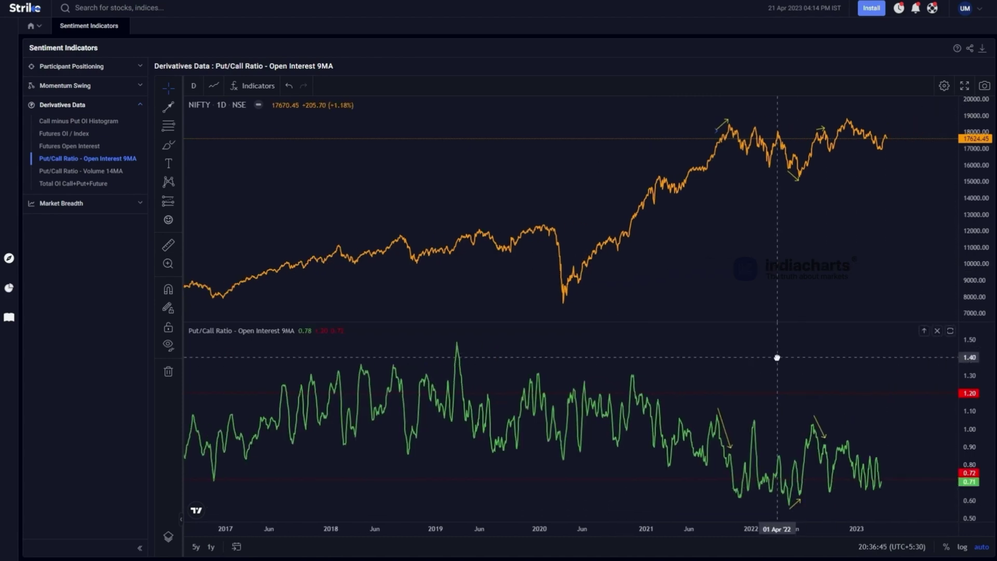
left_click_drag(772, 373, 757, 373)
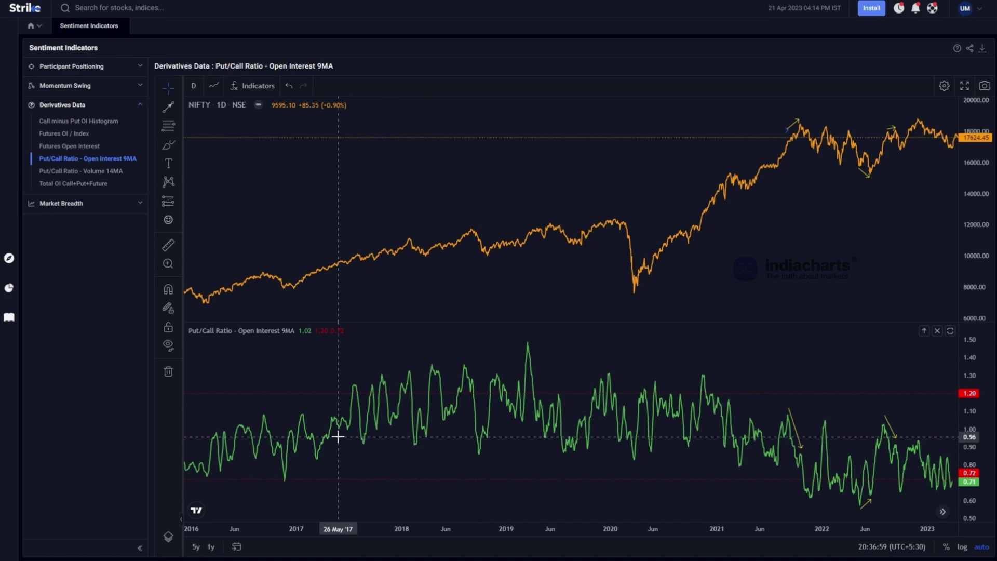
left_click_drag(826, 363, 712, 360)
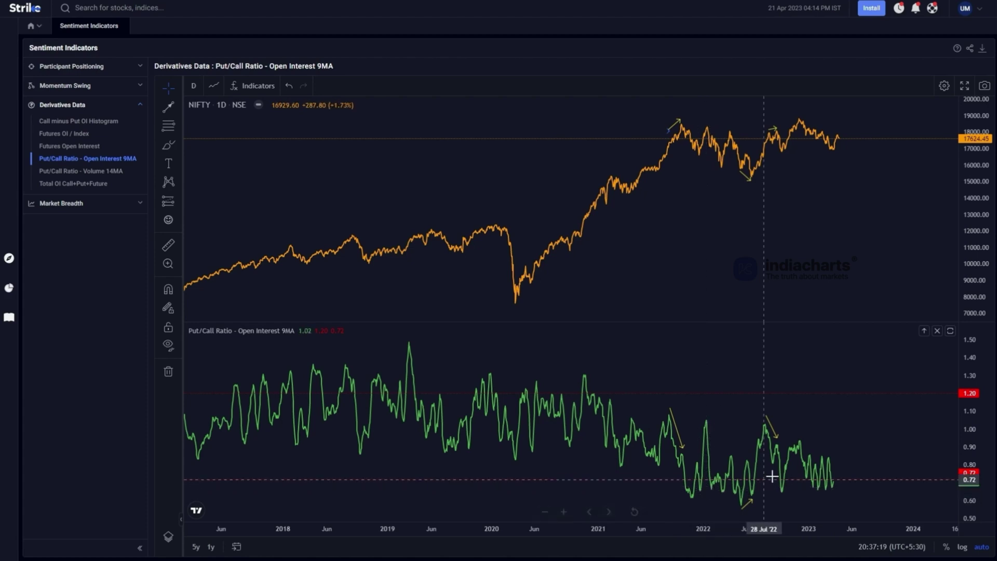
scroll(629, 335, "down", 2)
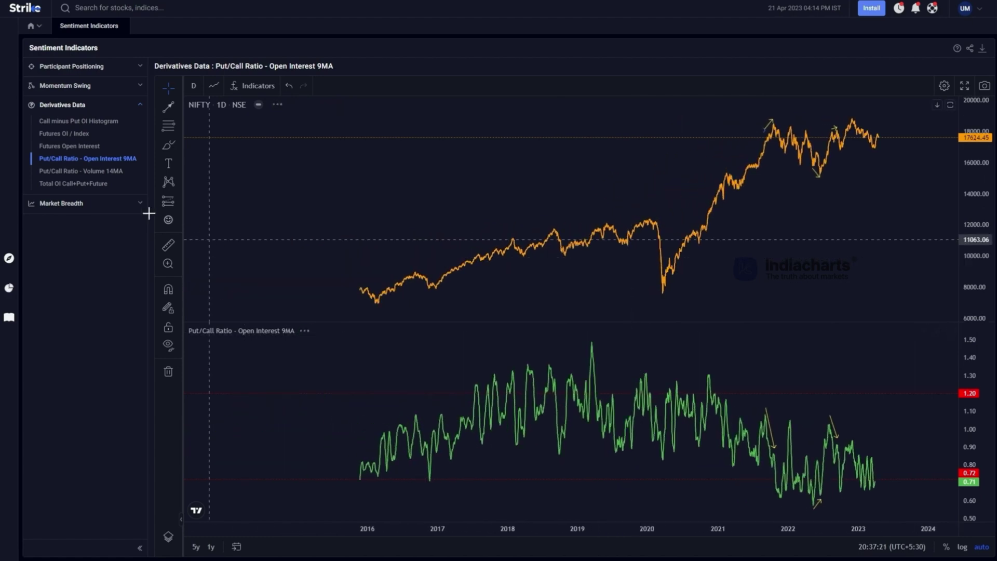
Open the Put/Call Ratio - Volume 14MA chart and show its history back to 2012
left_click(64, 173)
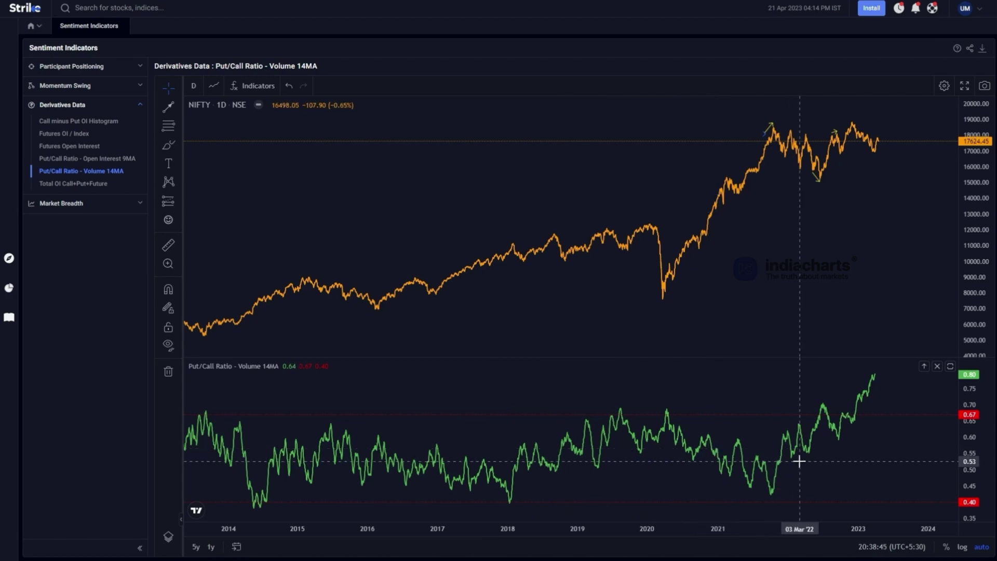
scroll(649, 387, "down", 2)
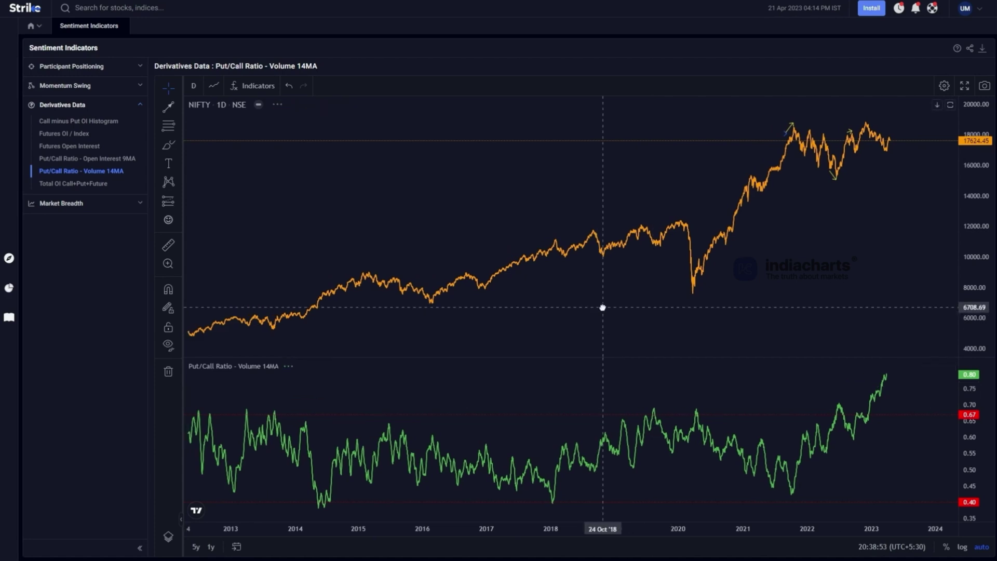
left_click_drag(612, 308, 672, 310)
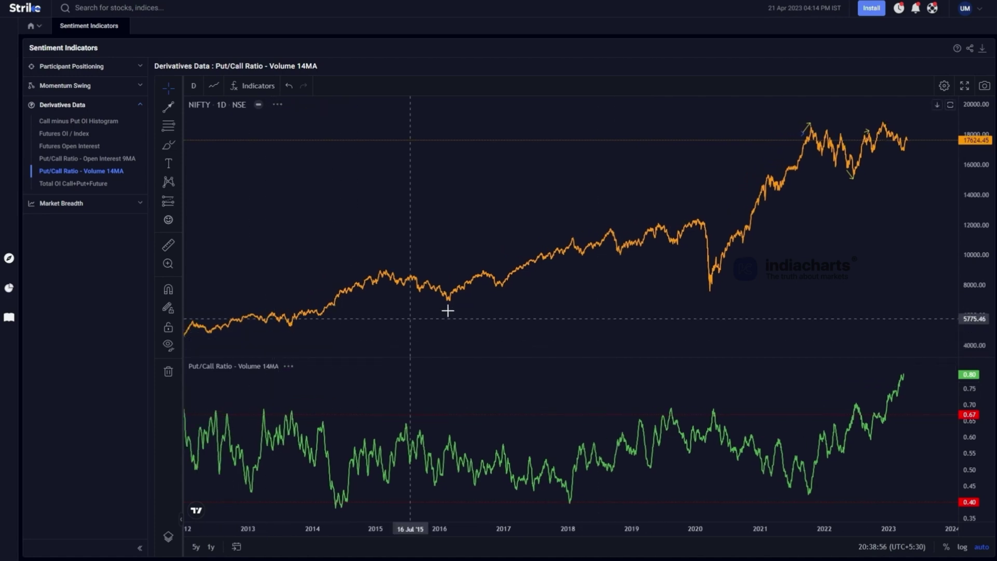
left_click_drag(449, 310, 503, 304)
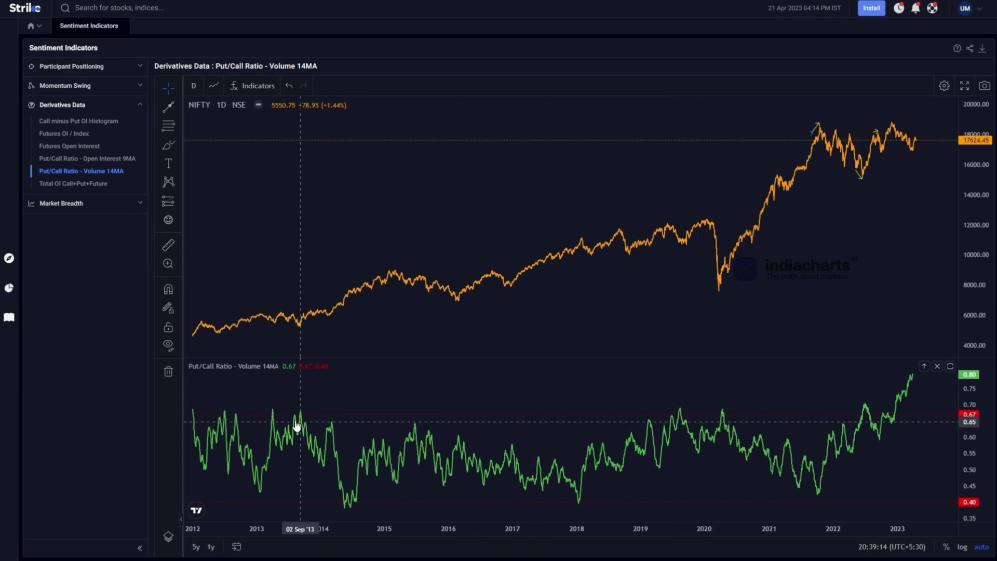
Draw a vertical upward arrow from about 0.71 above the ratio's 09 Aug '19 peak to the upper edge of its pane
left_click(167, 108)
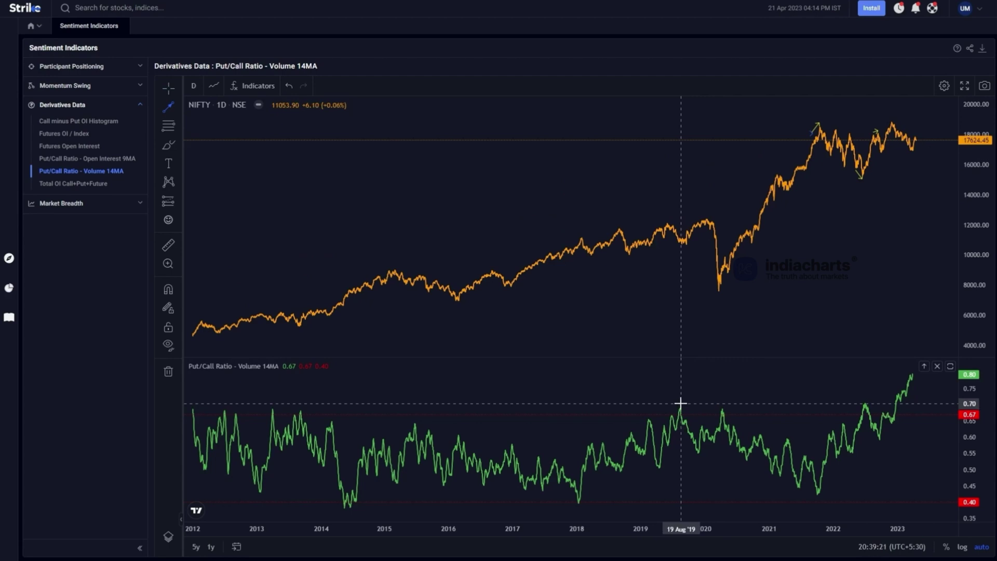
left_click(679, 401)
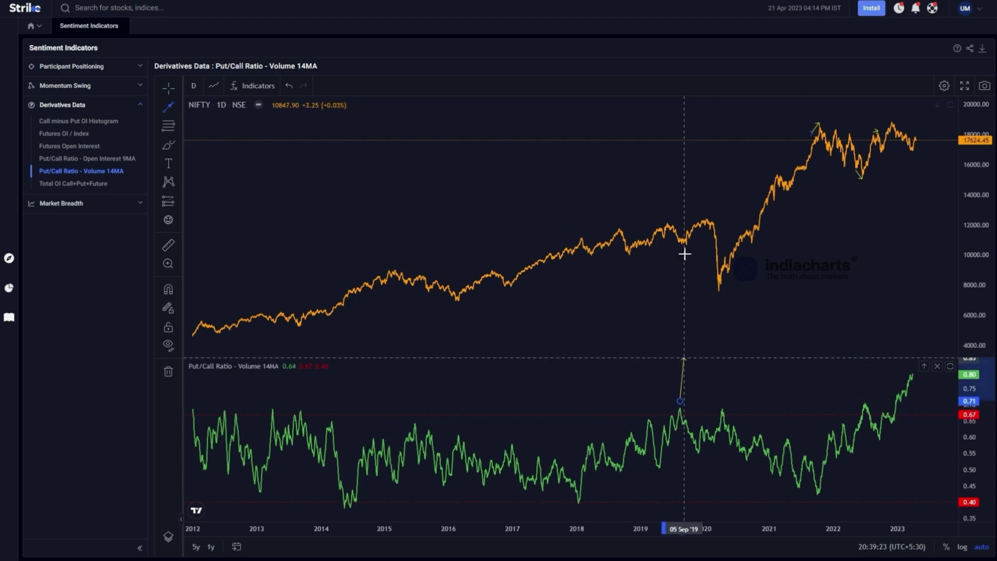
left_click(678, 252)
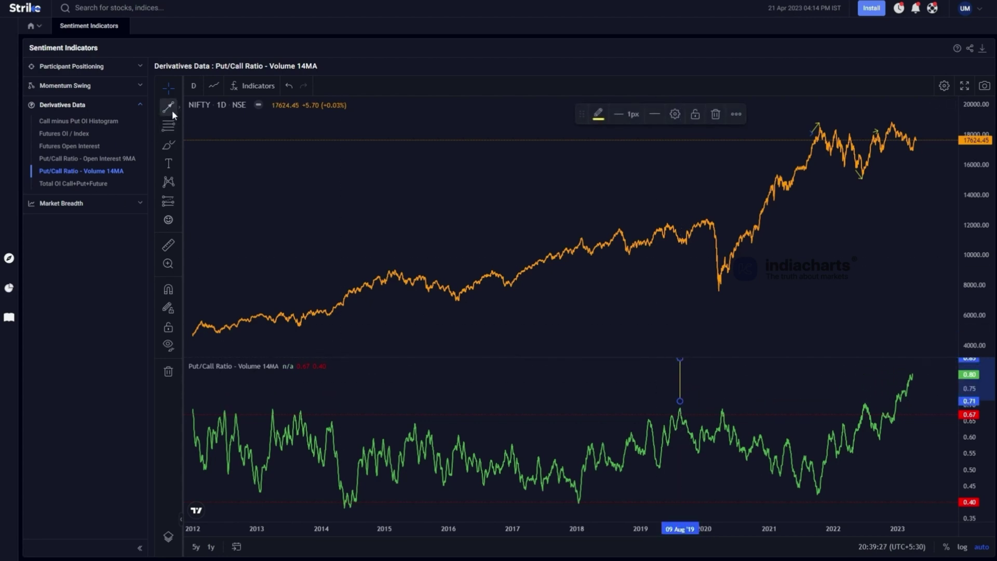
Place a vertical line through both panes at 09 Aug '19
key("alt+v")
left_click(680, 289)
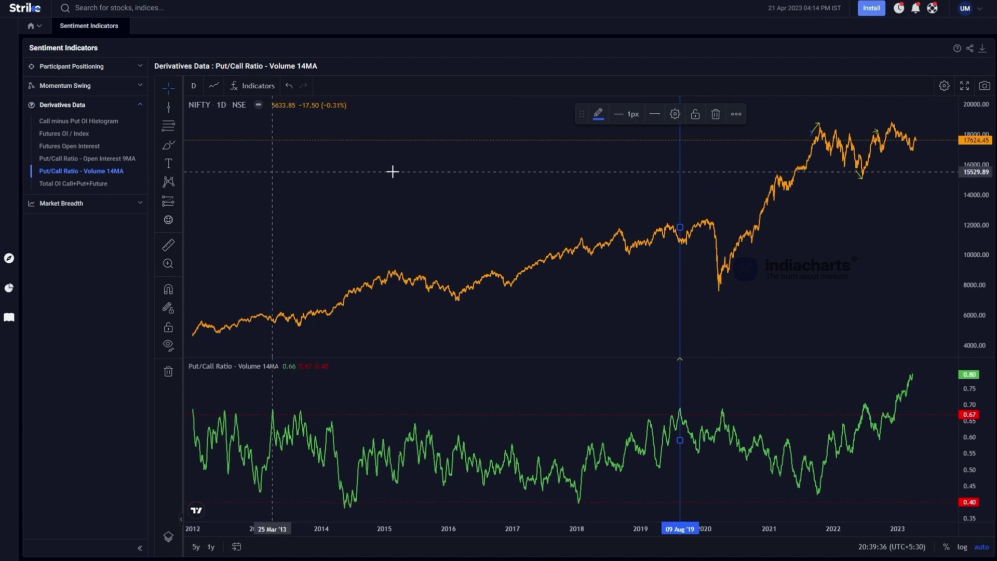
left_click(722, 299)
Place vertical lines through both panes at 15 Apr '20 and 07 Oct '21
left_click(168, 108)
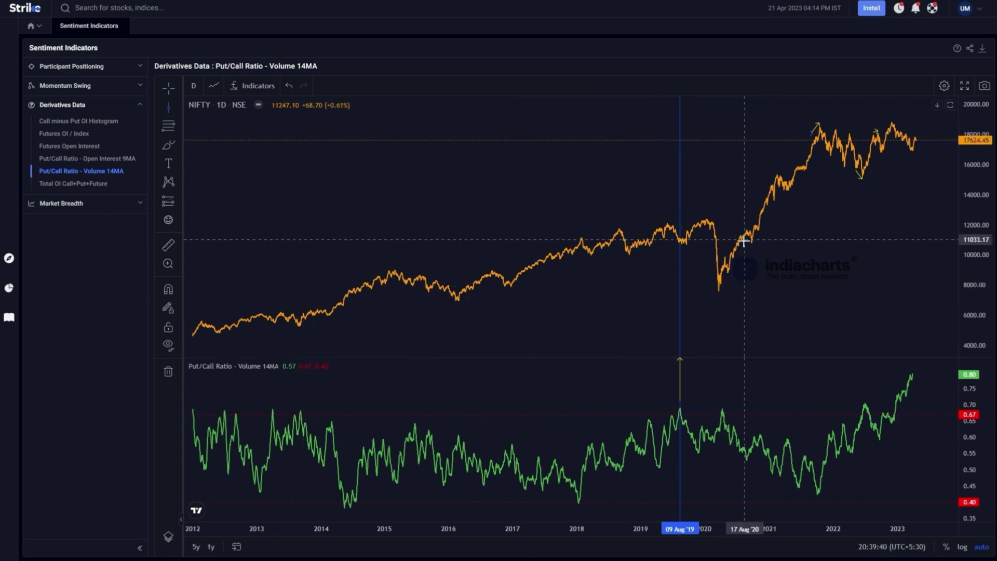
left_click(722, 244)
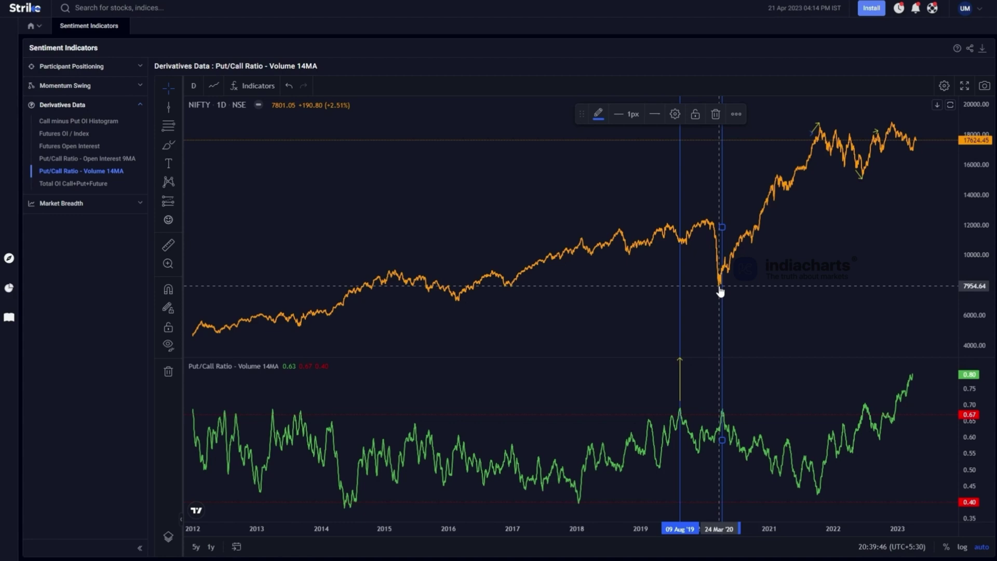
left_click(167, 108)
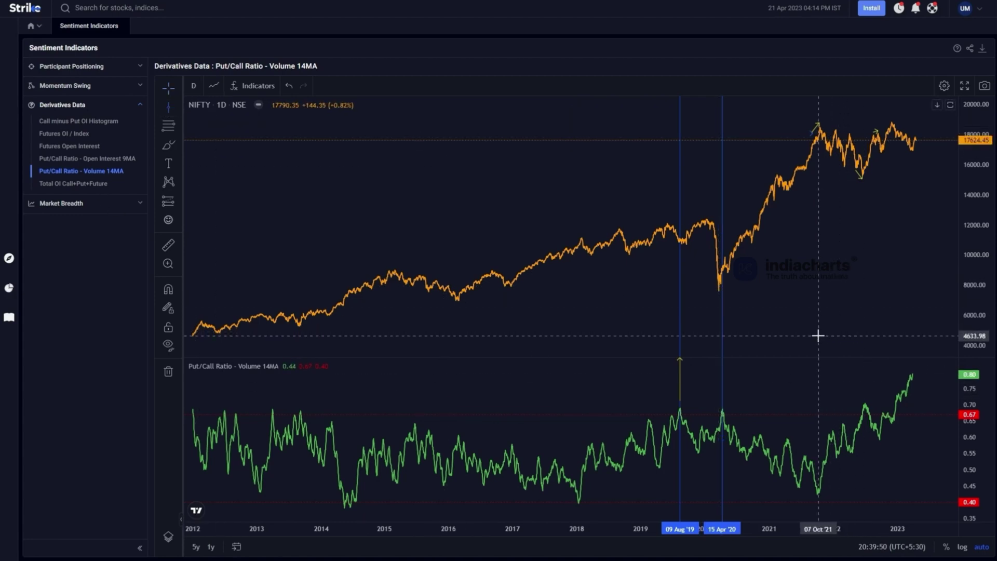
left_click(818, 336)
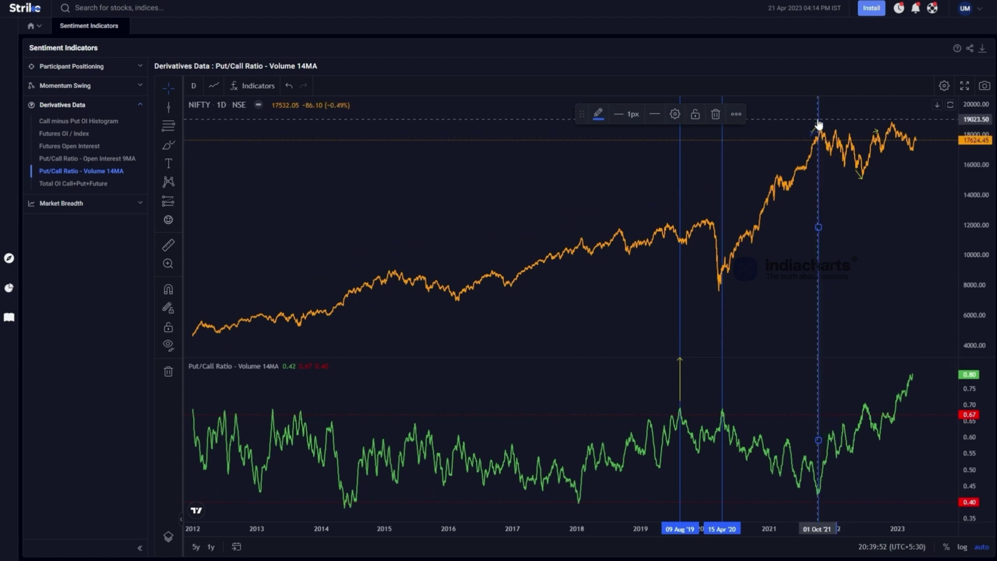
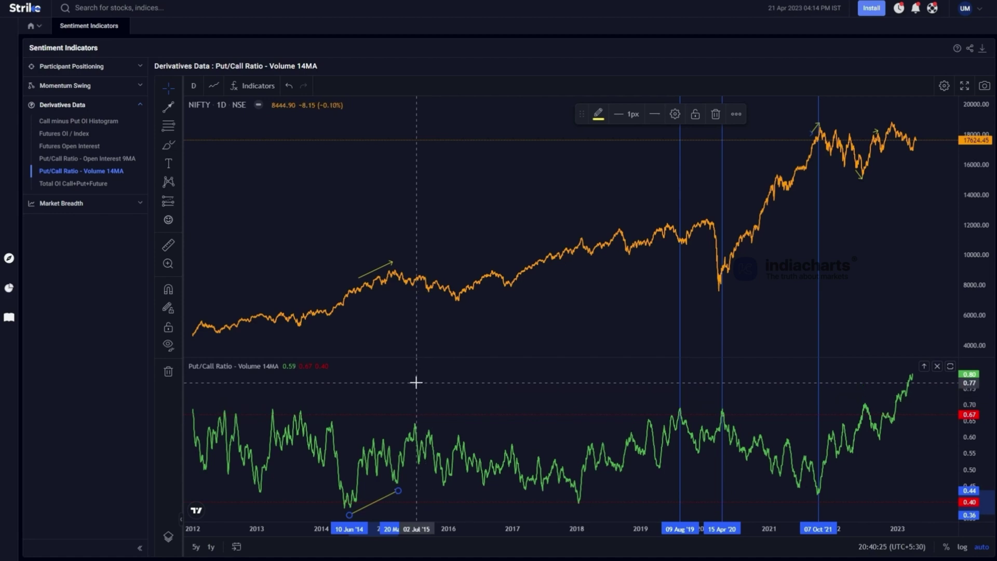
Place a vertical line at 15 Jan '18 and draw a rising arrow above NIFTY's highs from 16 Feb '18 to 31 Aug '18
left_click(417, 382)
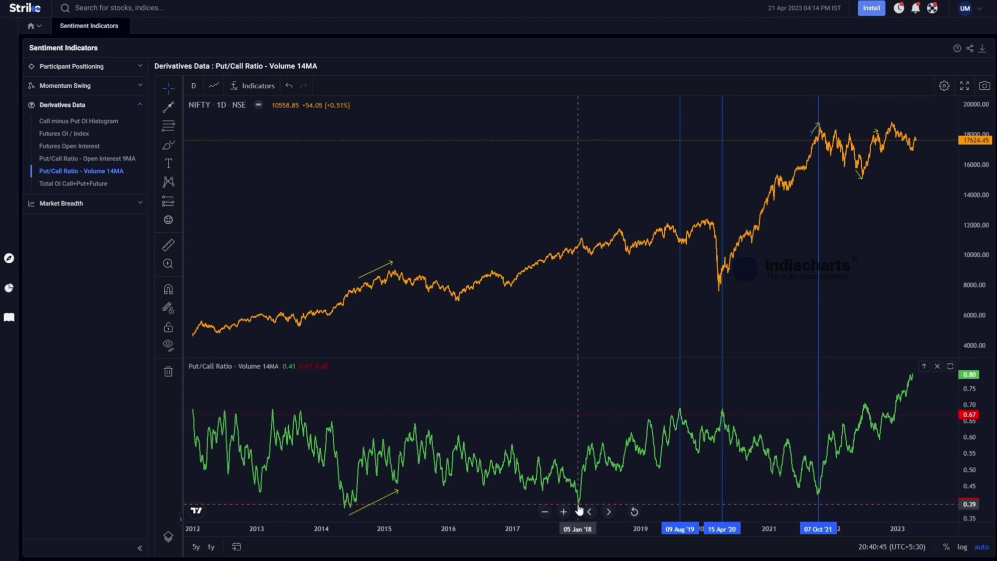
left_click(579, 346)
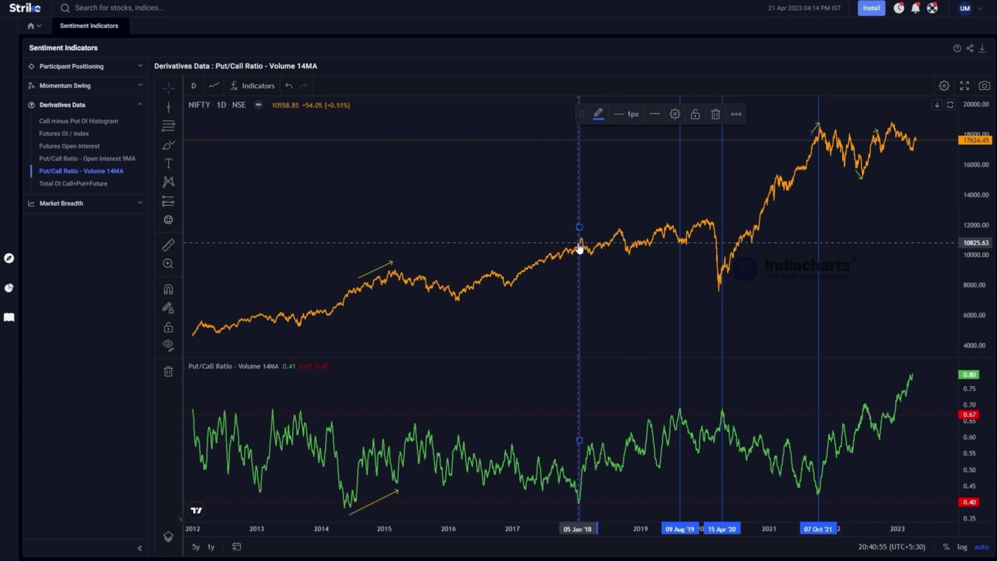
key("alt+t")
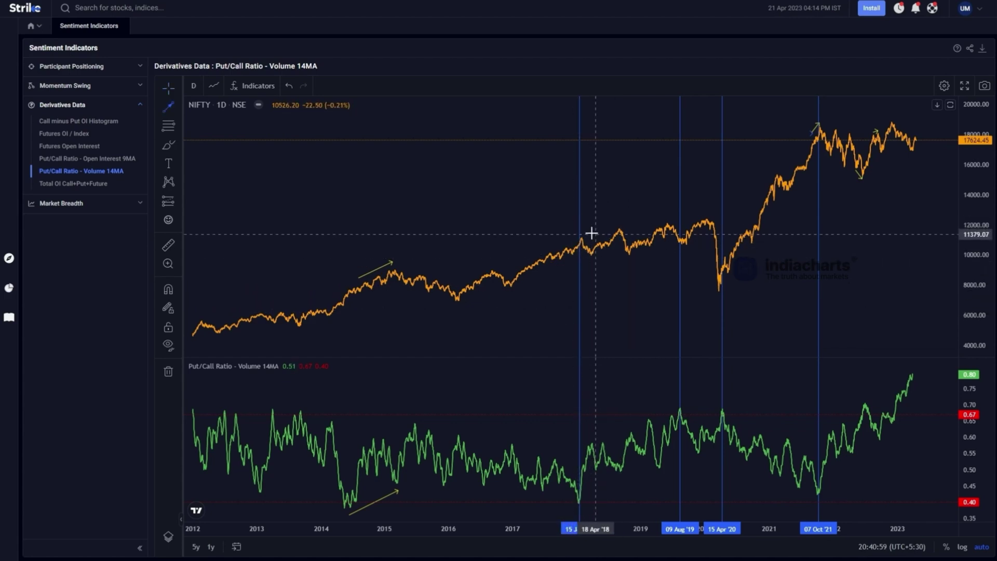
left_click(585, 230)
left_click(620, 222)
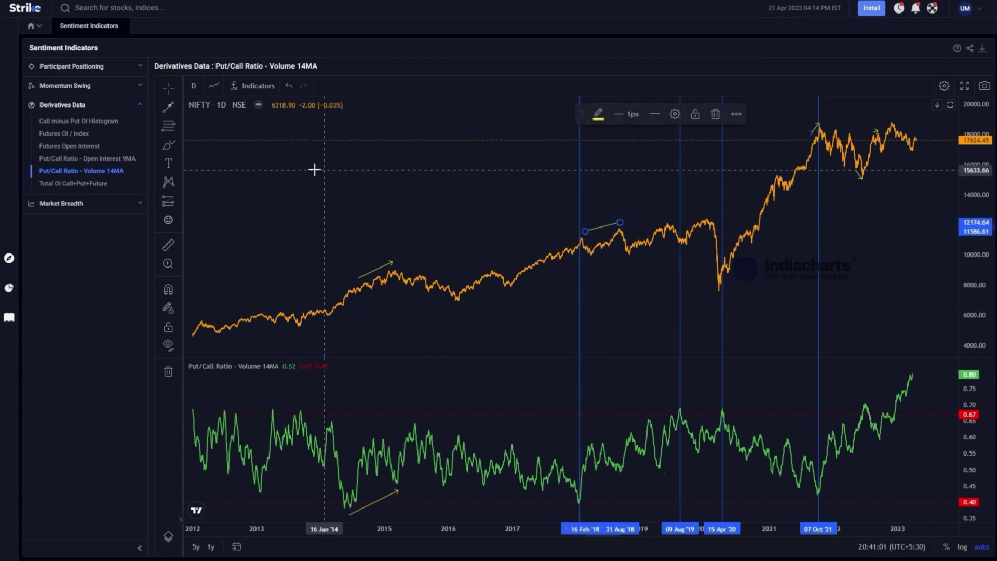
Draw a rising arrow under the ratio's lows from about 0.41 on 26 Feb '18 to about 0.47 on 23 Aug '18
left_click(169, 107)
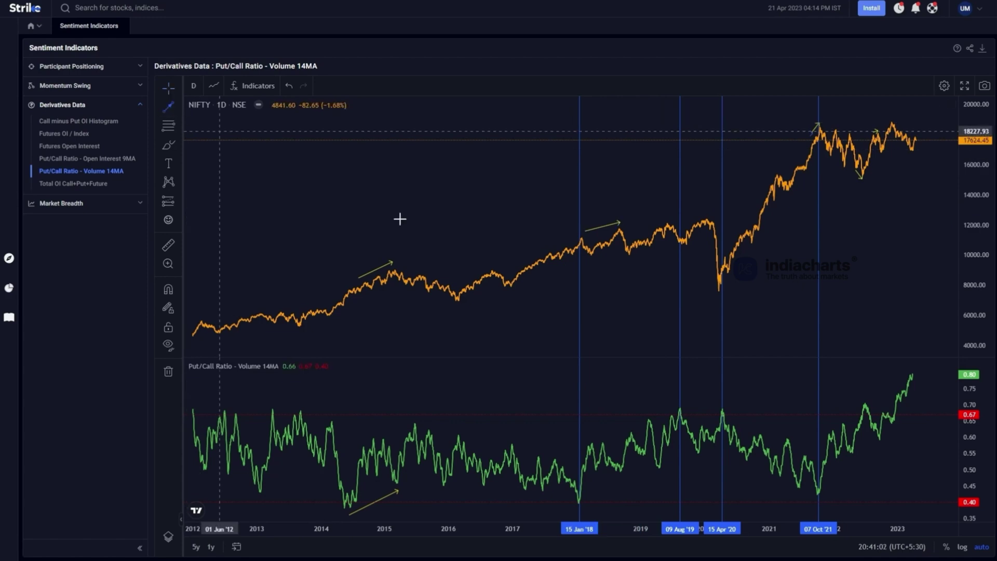
left_click(587, 500)
left_click(618, 478)
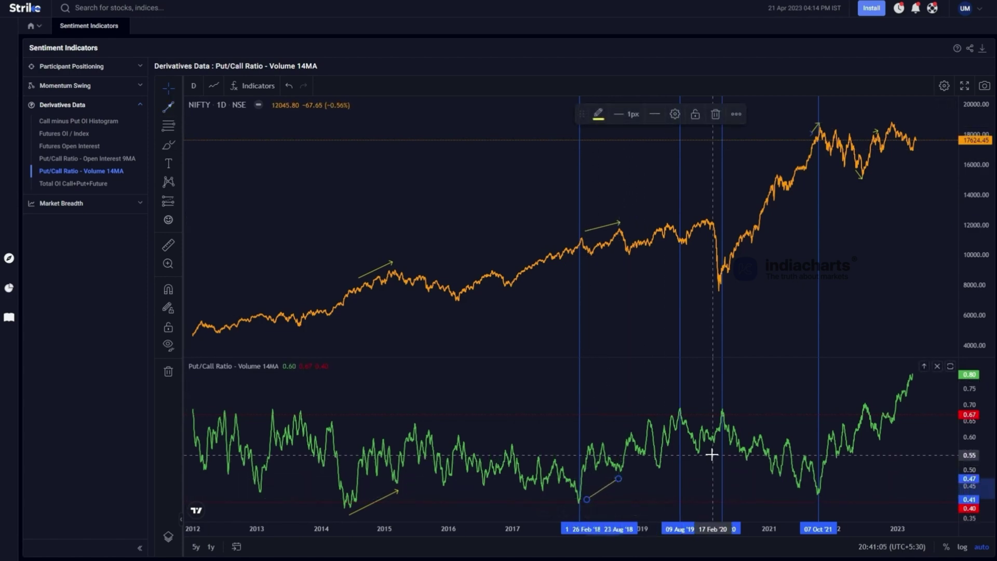
left_click(629, 315)
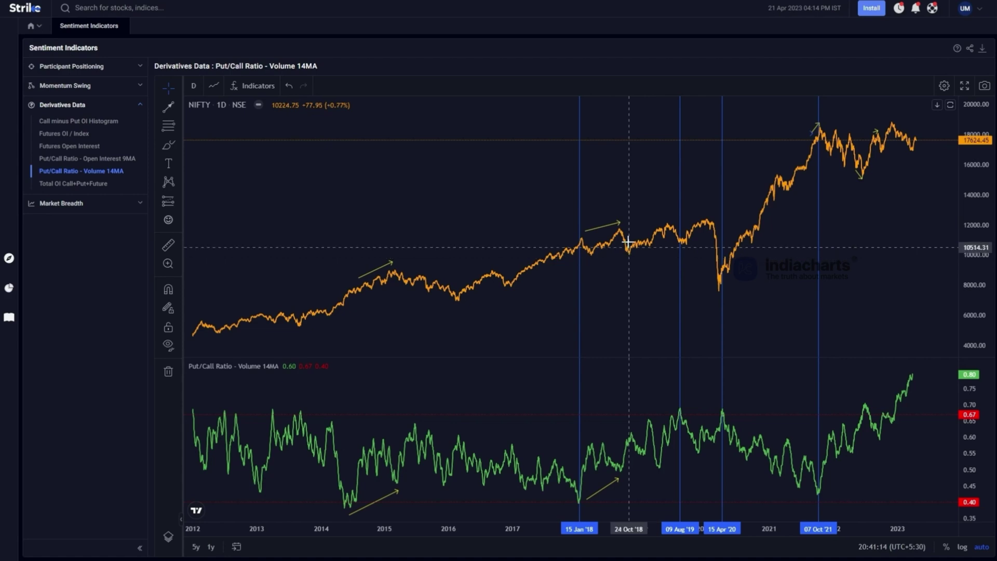
Extend the 2018 NIFTY arrow to about 16 Dec '19 and the matching ratio arrow to about 0.54 on 26 Nov '19
left_click(621, 224)
left_click_drag(621, 223, 702, 213)
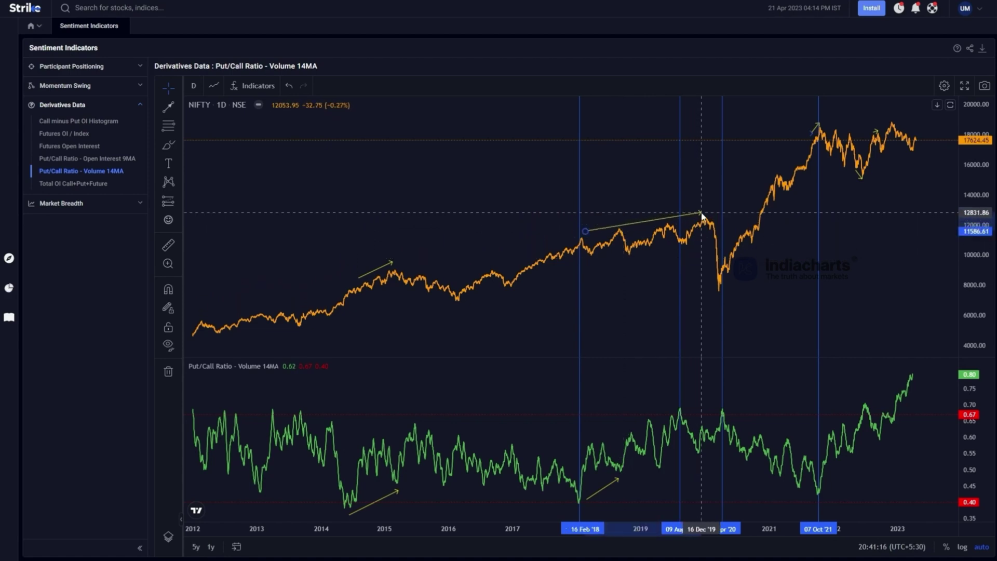
left_click(301, 172)
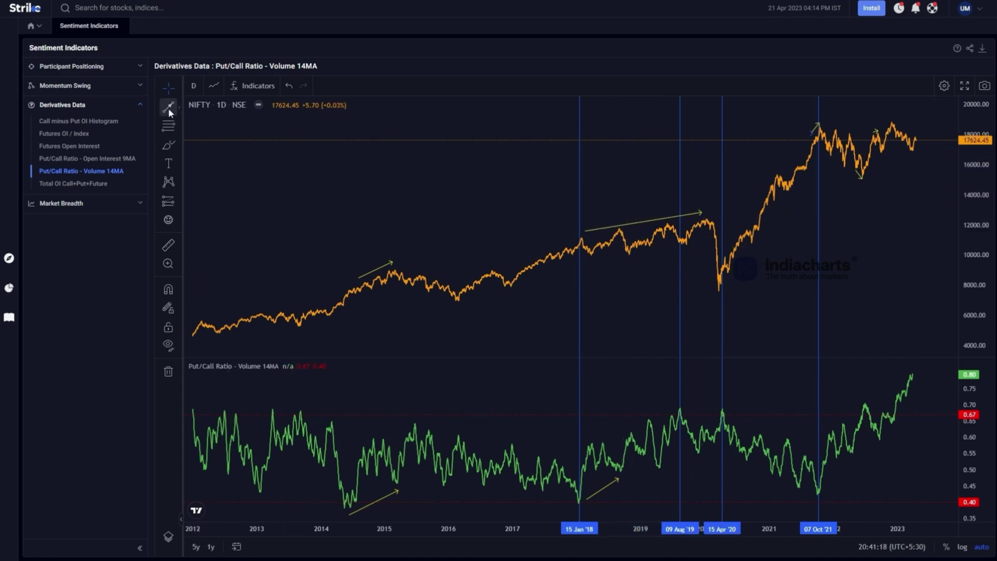
left_click_drag(618, 478, 697, 457)
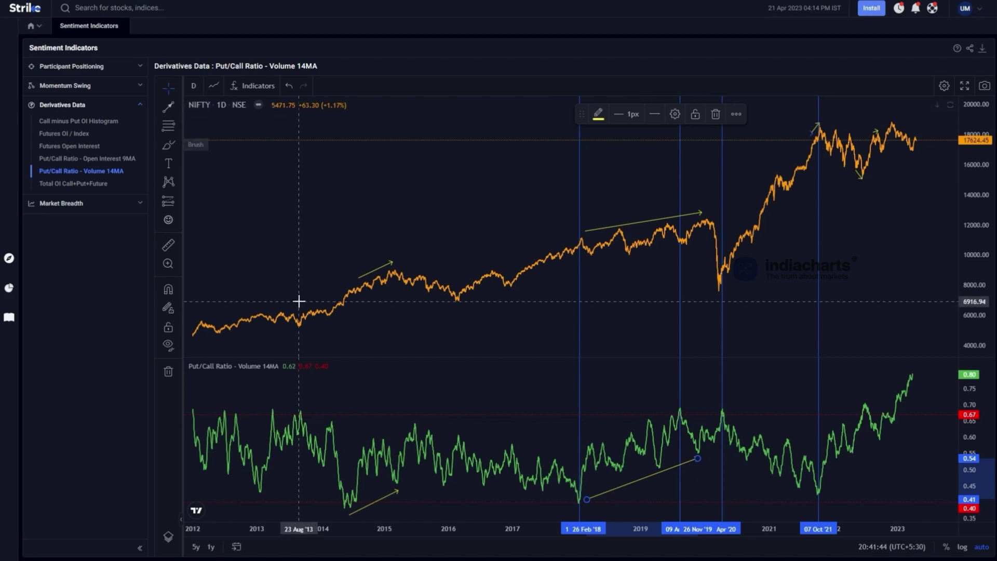
Draw a falling arrow under NIFTY's lows from about 7,090 on 19 Aug '15 to about 6,502 on 12 Feb '16
left_click(168, 106)
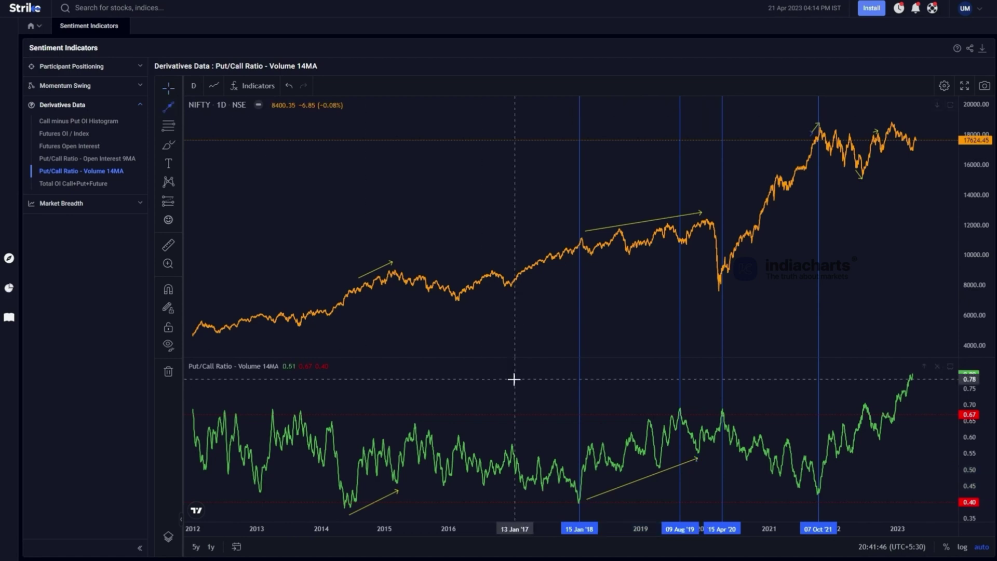
left_click(424, 299)
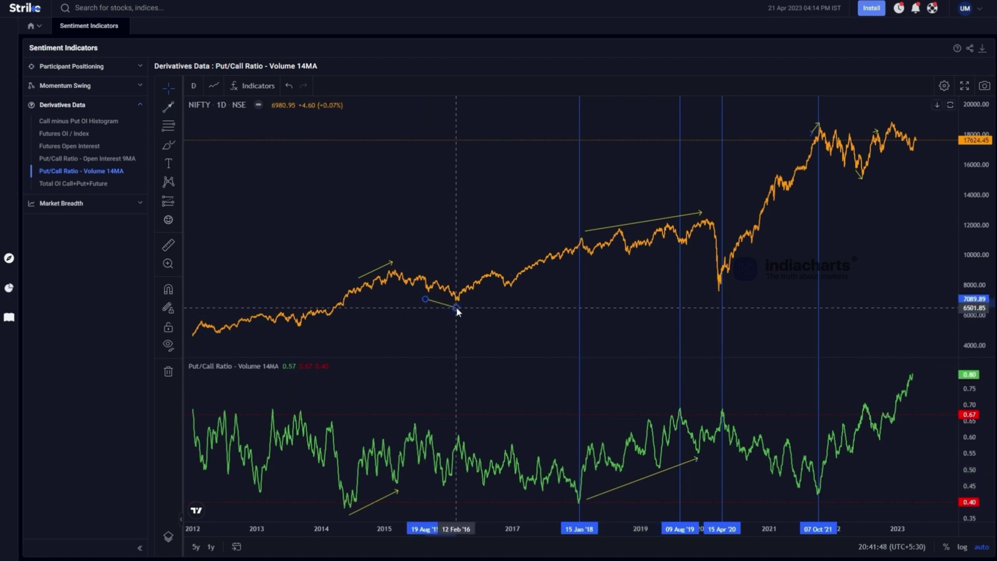
left_click(456, 308)
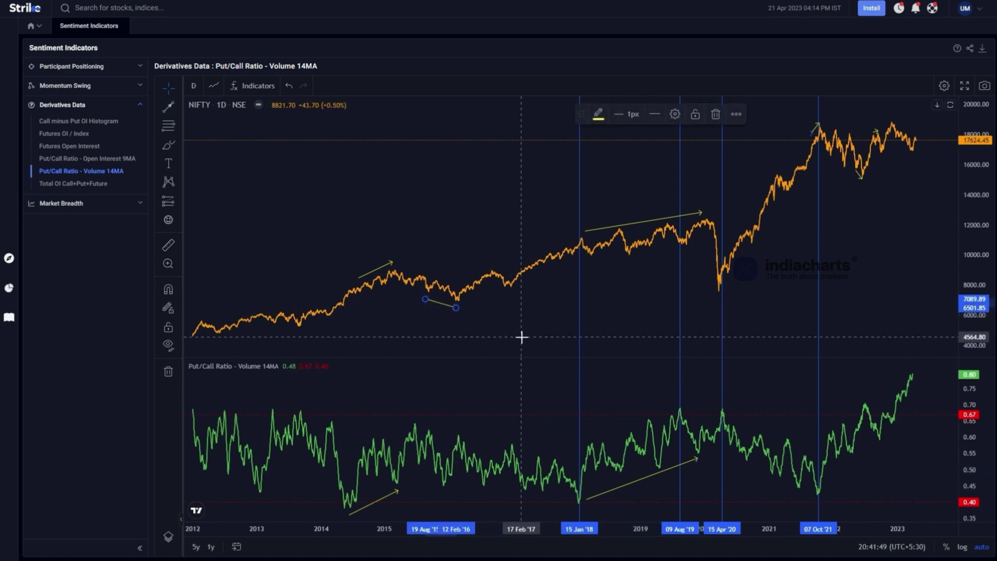
Draw a falling arrow above the ratio's peaks from about 0.66 on 02 Jul '15 to about 0.63 on 24 Feb '16
left_click(169, 105)
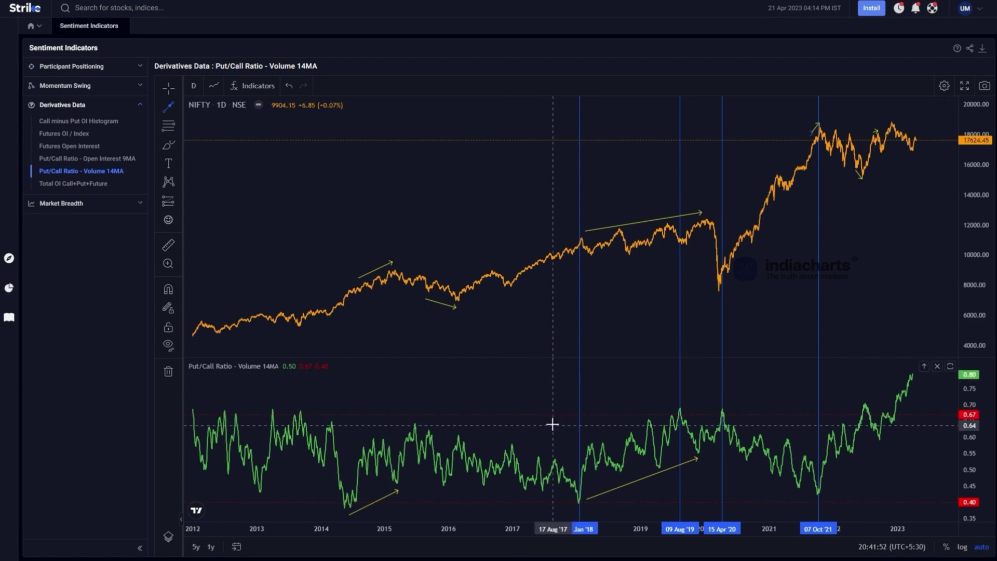
left_click(417, 419)
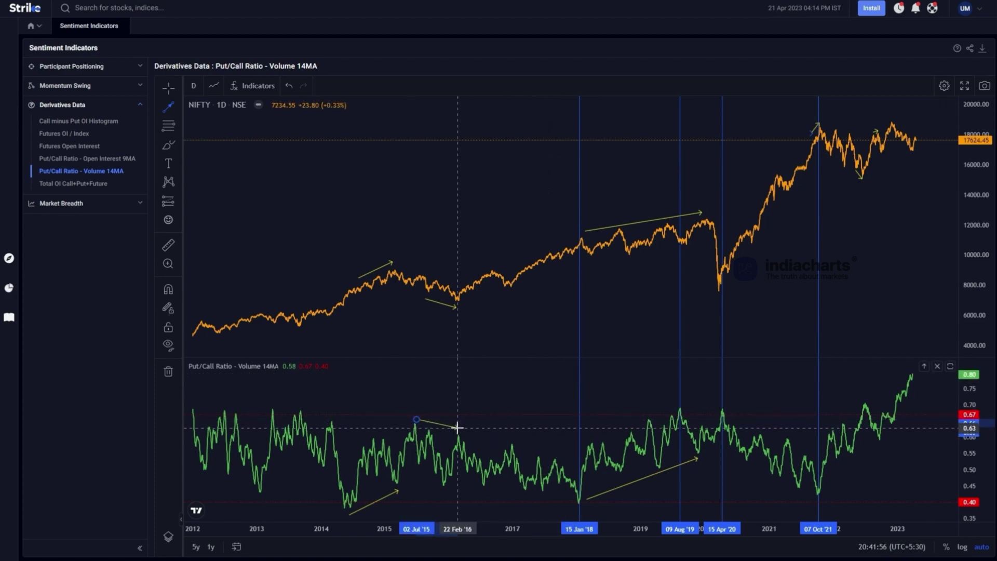
left_click(457, 428)
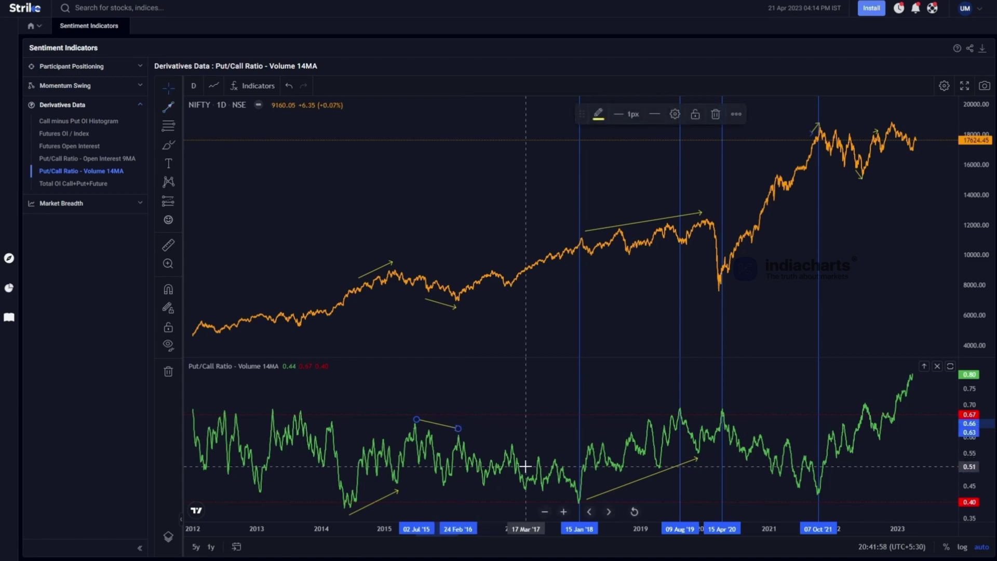
left_click(476, 389)
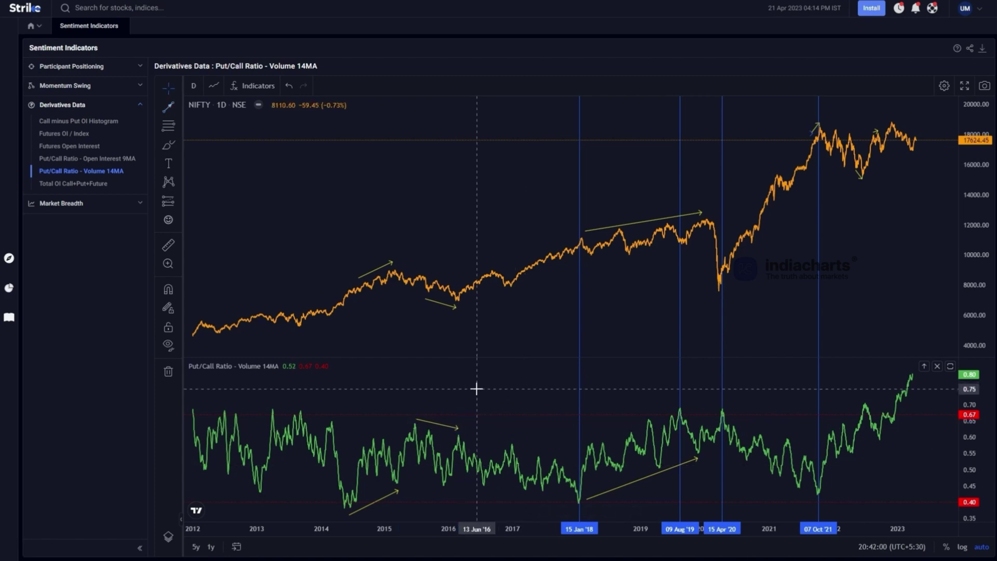
Open the Futures Open Interest chart and switch its indicator pane to a logarithmic scale
left_click(85, 174)
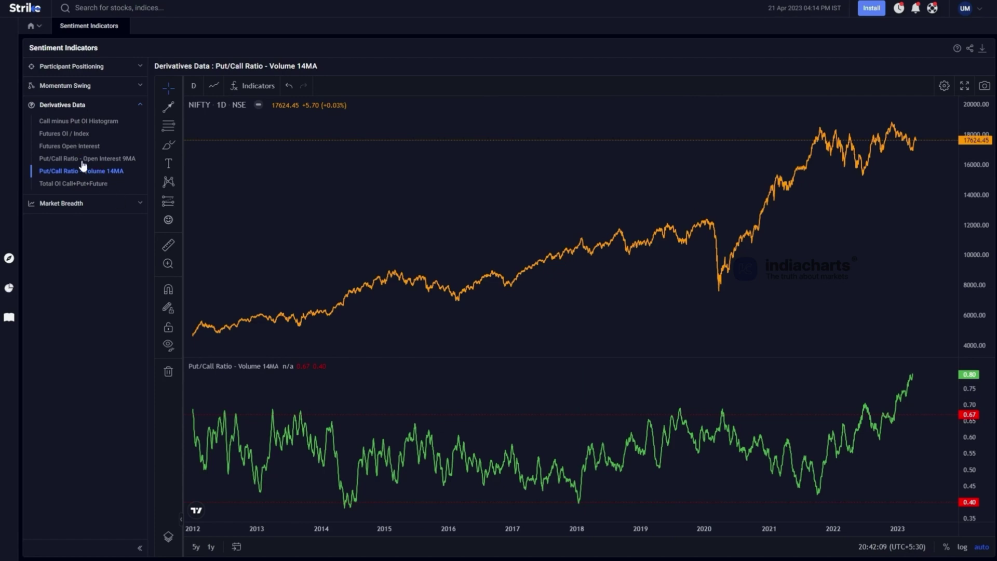
left_click(71, 147)
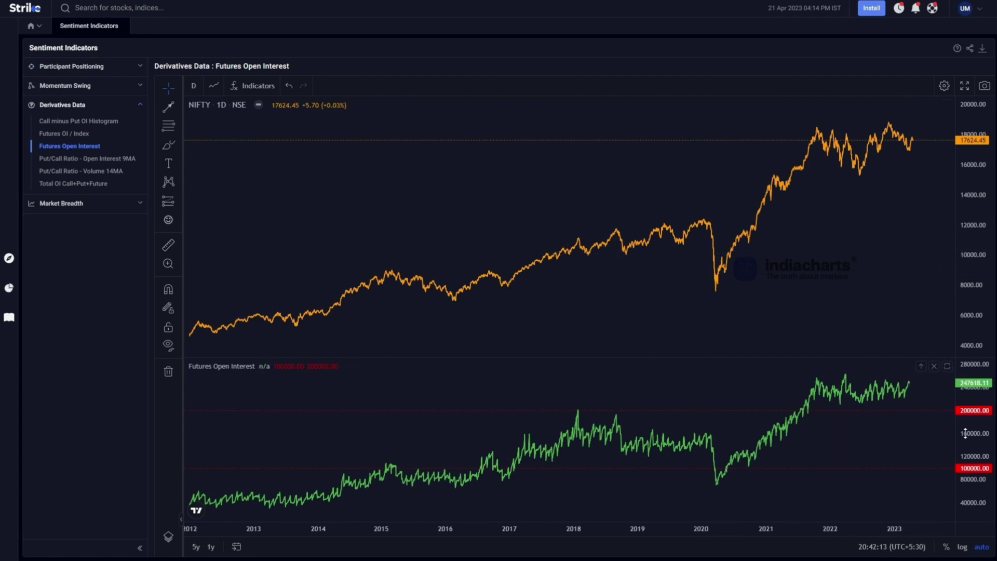
left_click_drag(972, 428, 972, 452)
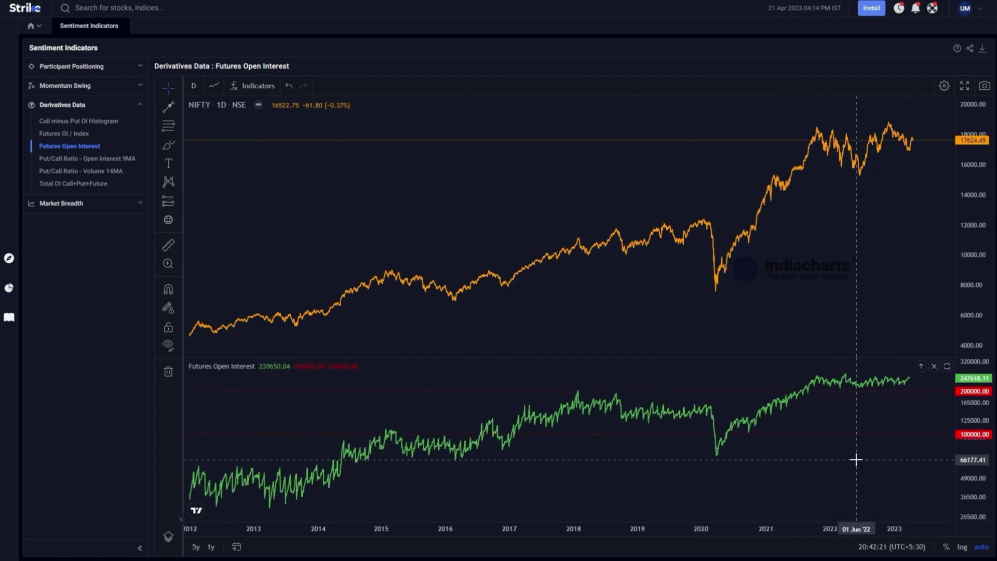
Draw a trend line under the futures open interest lows from 01 Mar '13 at about 29,116 to 14 Aug '23 at about 107,584
key("alt+t")
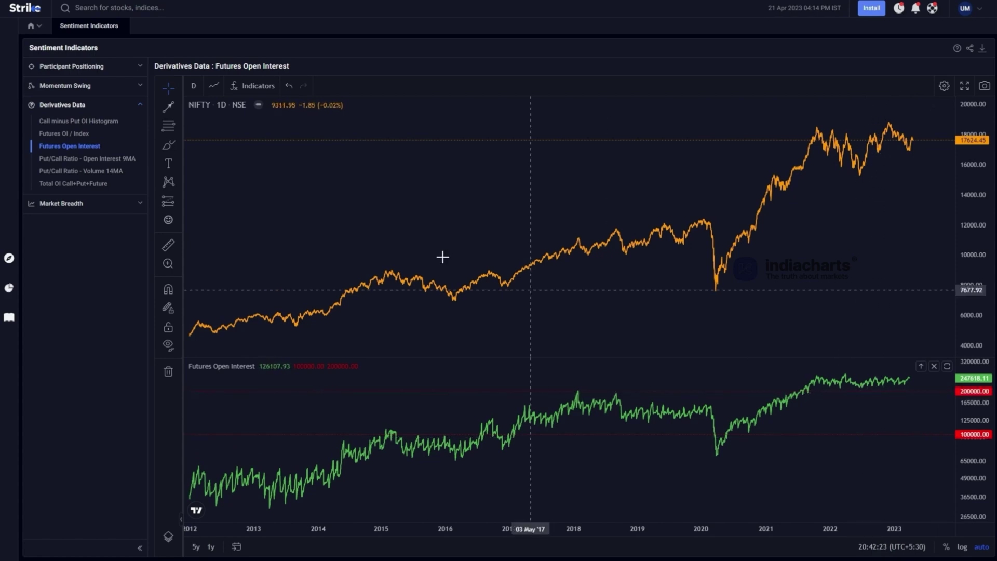
left_click(265, 511)
left_click(934, 429)
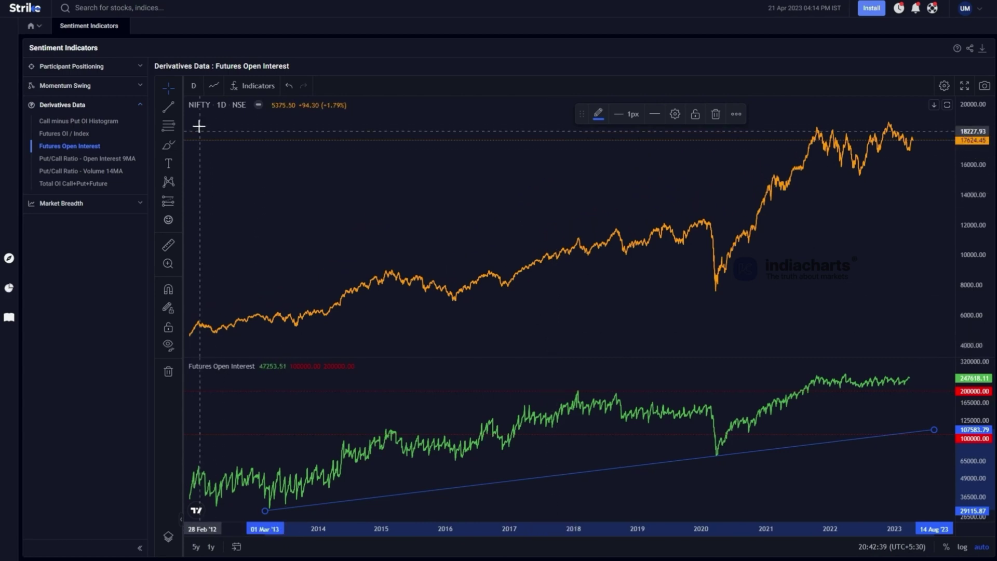
Draw a rising arrow above NIFTY's highs from about 12,278 on 07 Aug '18 to about 13,039 on 27 Dec '19
left_click(170, 106)
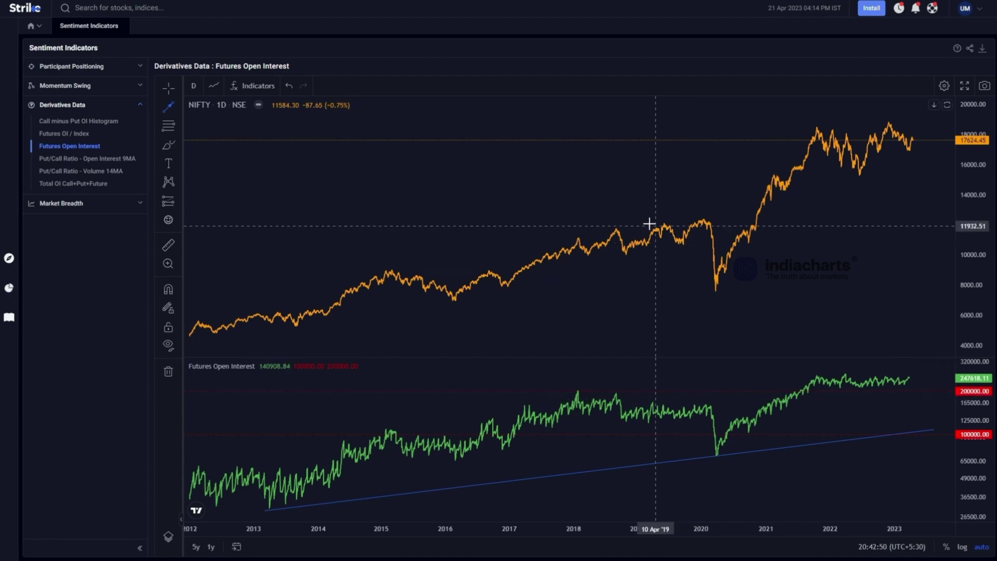
left_click(613, 220)
left_click(700, 210)
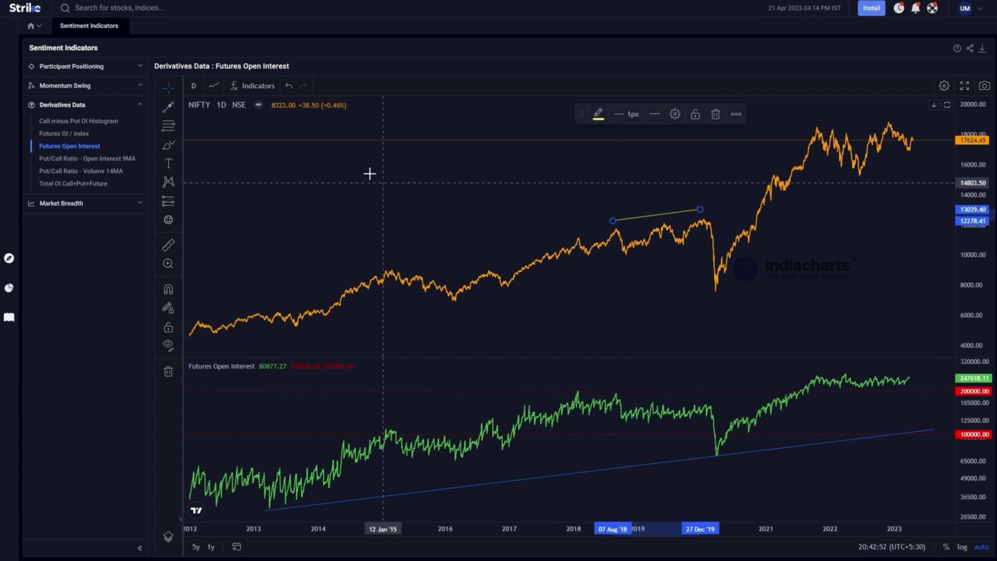
Draw a falling arrow above the futures open interest peaks from about 232,539 on 01 Jan '18 to about 171,991 on 20 Jan '20
left_click(168, 107)
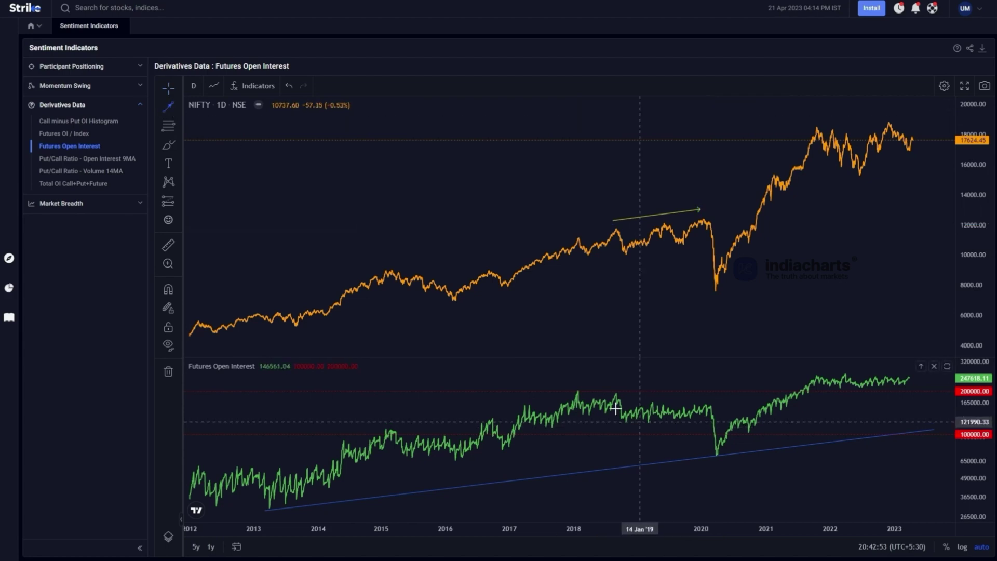
left_click(573, 382)
left_click(704, 400)
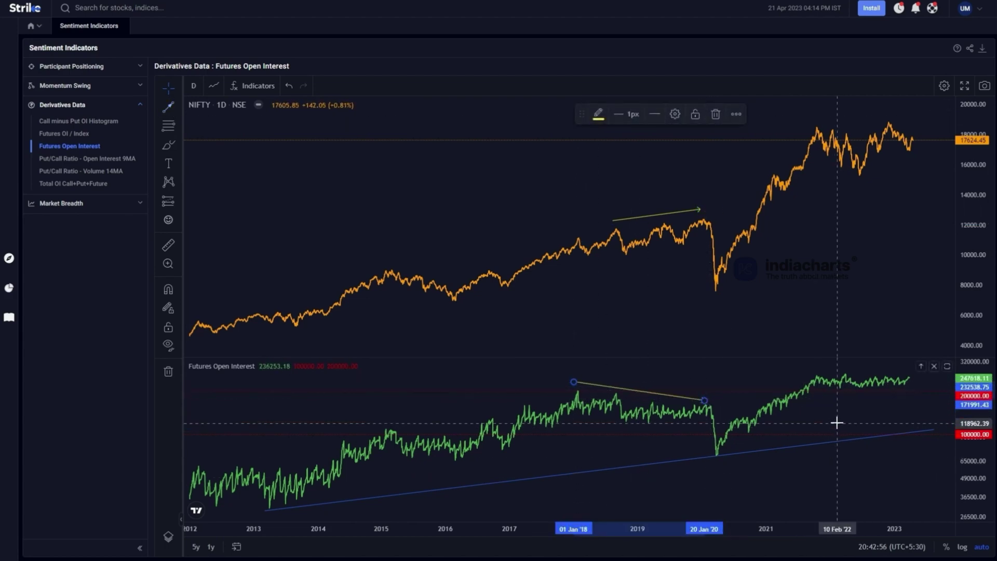
left_click(831, 416)
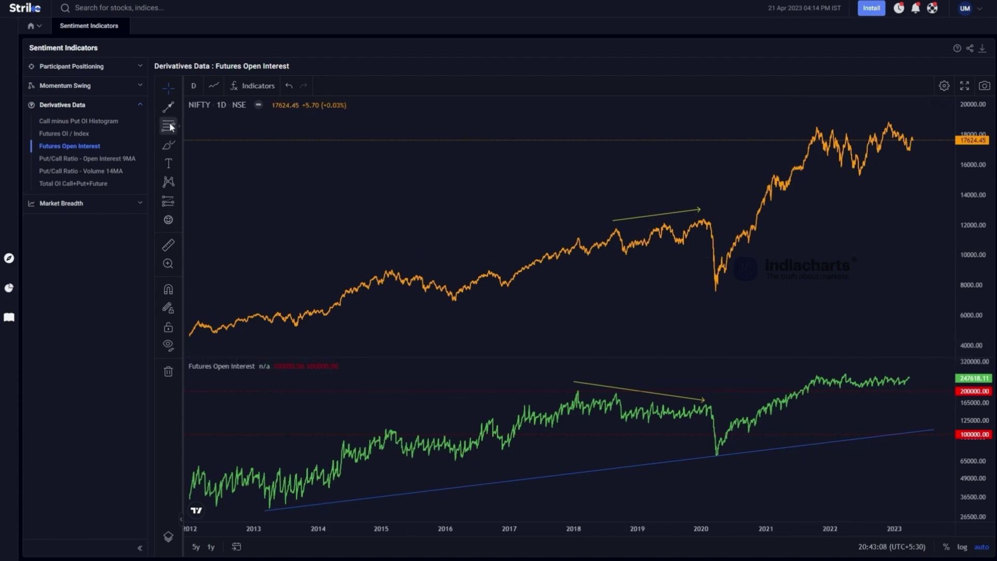
Draw a nearly flat arrow under futures open interest from 26 Oct '21 to 26 Apr '23 and a falling NIFTY arrow from 27 Sep '21 to 24 May '22
left_click(168, 107)
left_click_drag(818, 390, 913, 389)
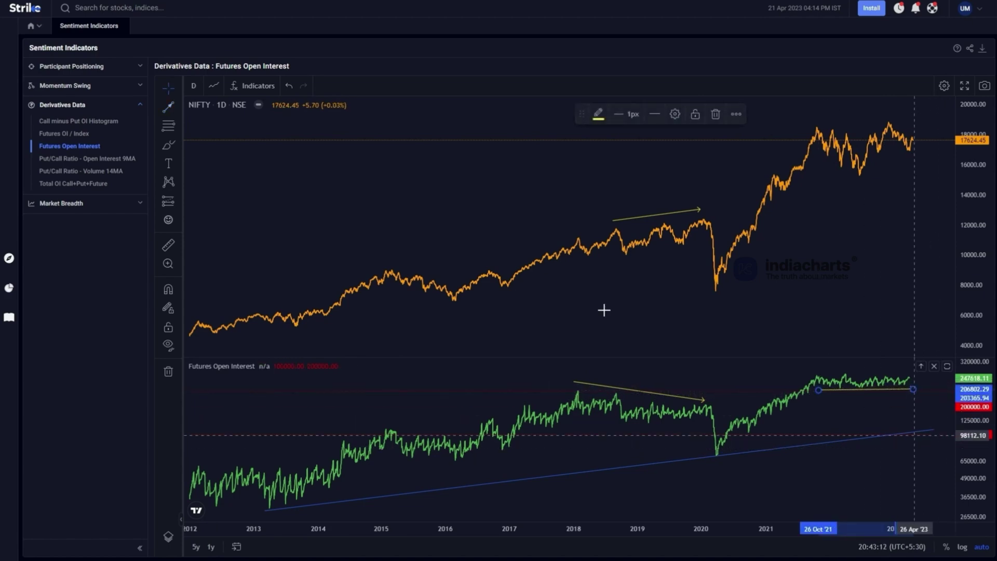
left_click(173, 112)
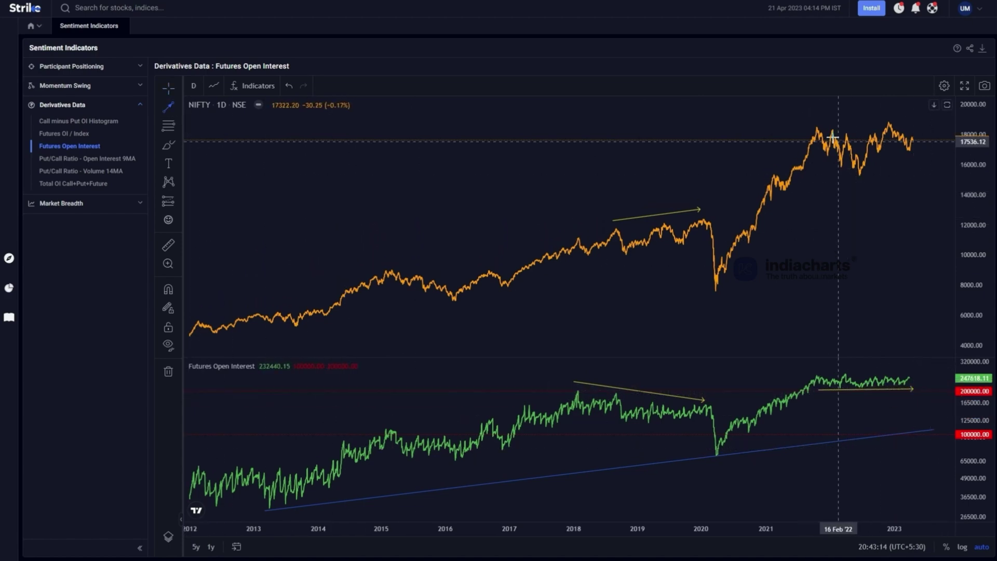
left_click_drag(814, 127, 855, 176)
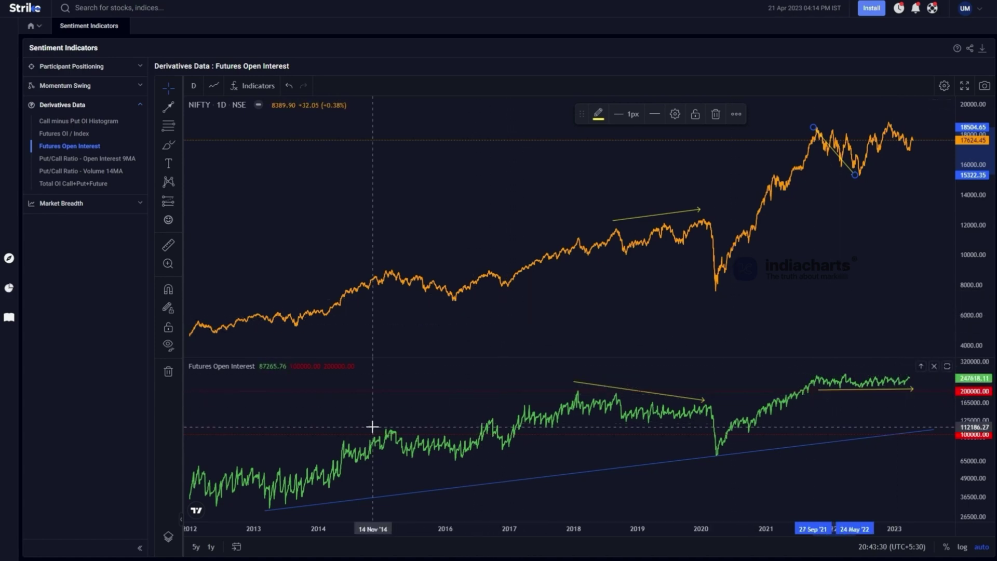
Draw a falling arrow under NIFTY's 2013 lows from about 5,360 on 07 May '13 to about 5,014 on 19 Aug '13
left_click(168, 110)
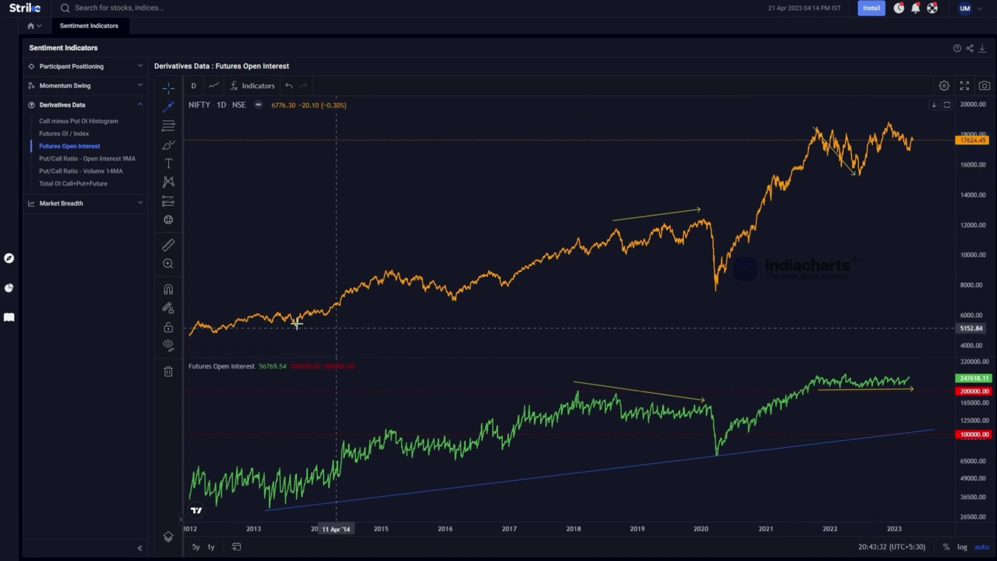
left_click(275, 325)
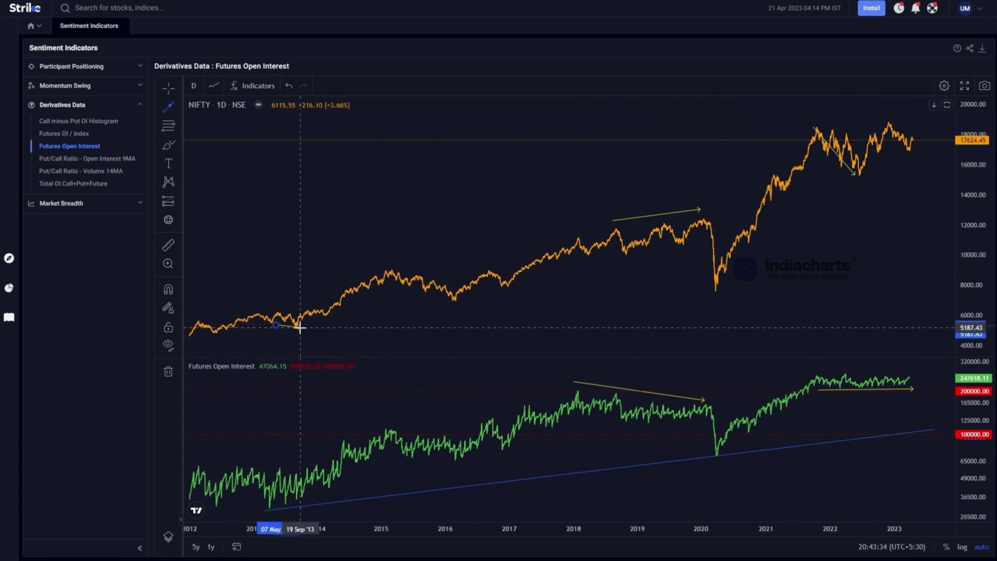
left_click(295, 331)
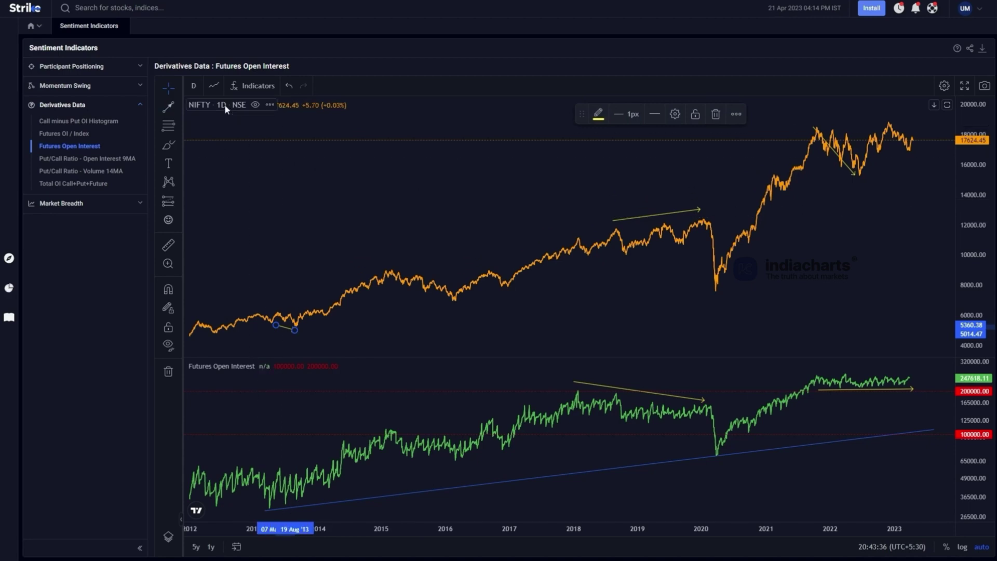
Draw a rising arrow under the futures open interest lows from about 28,632 on 02 Apr '13 to about 32,739 on 23 Sep '13
left_click(169, 106)
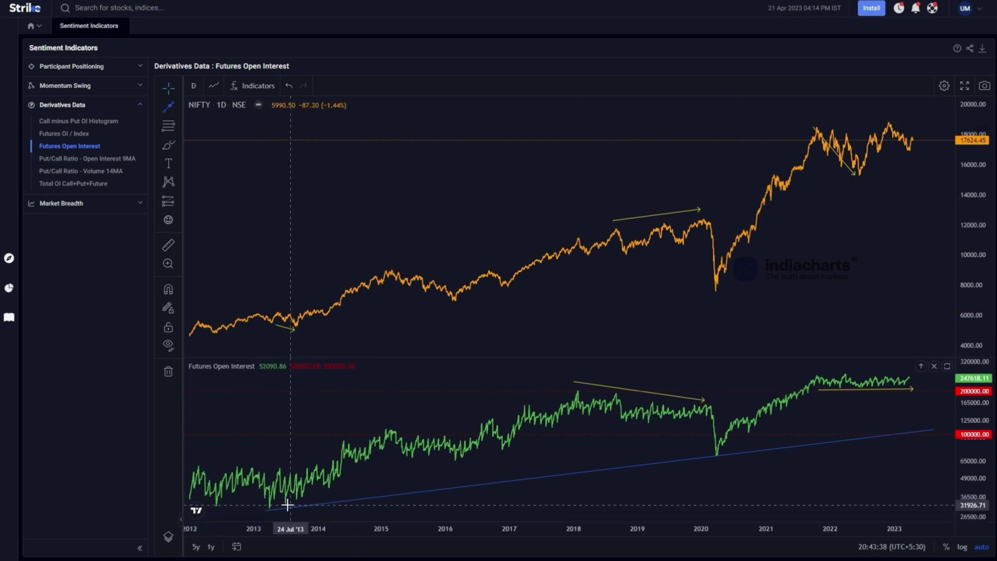
left_click(270, 511)
left_click(300, 503)
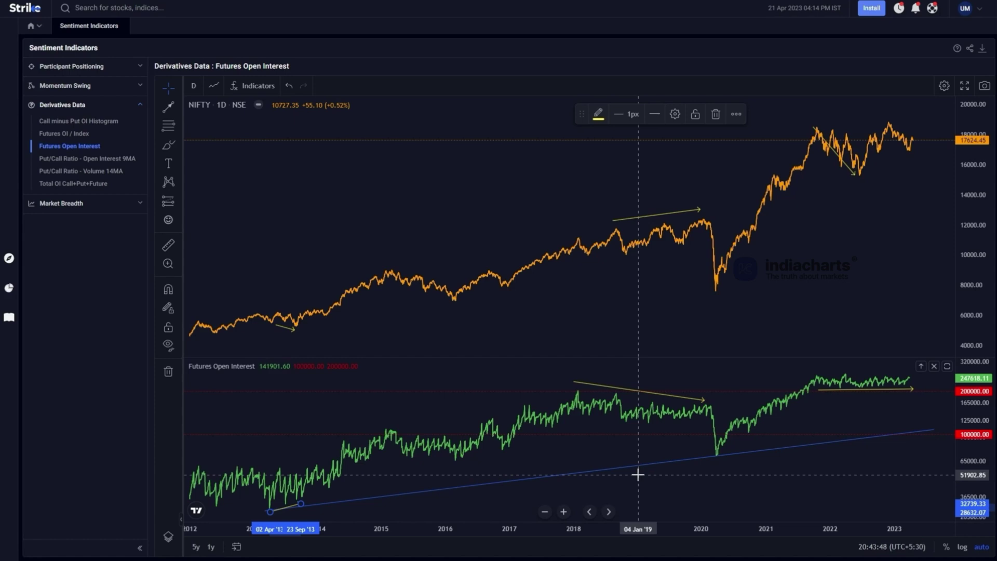
Open the Futures OI / Index chart and delete the 2018–2019 and 2021–2022 arrows from the NIFTY chart
left_click(77, 134)
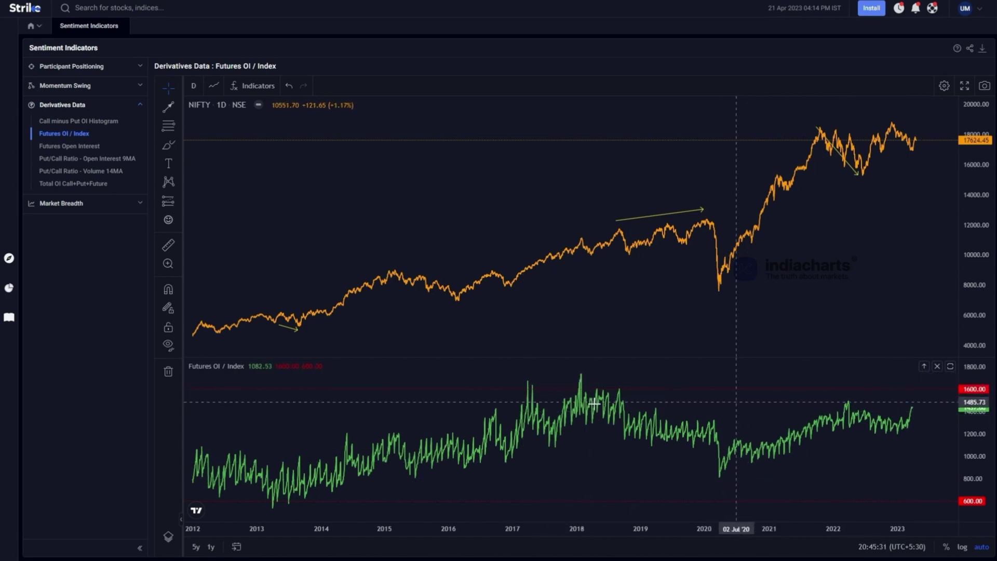
left_click(669, 216)
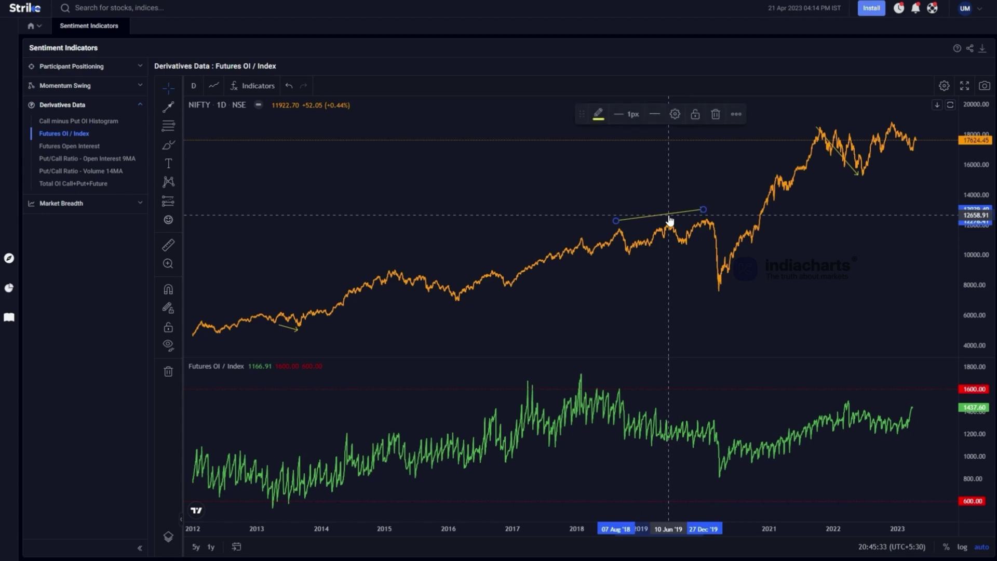
key("Delete")
left_click(839, 154)
key("Delete")
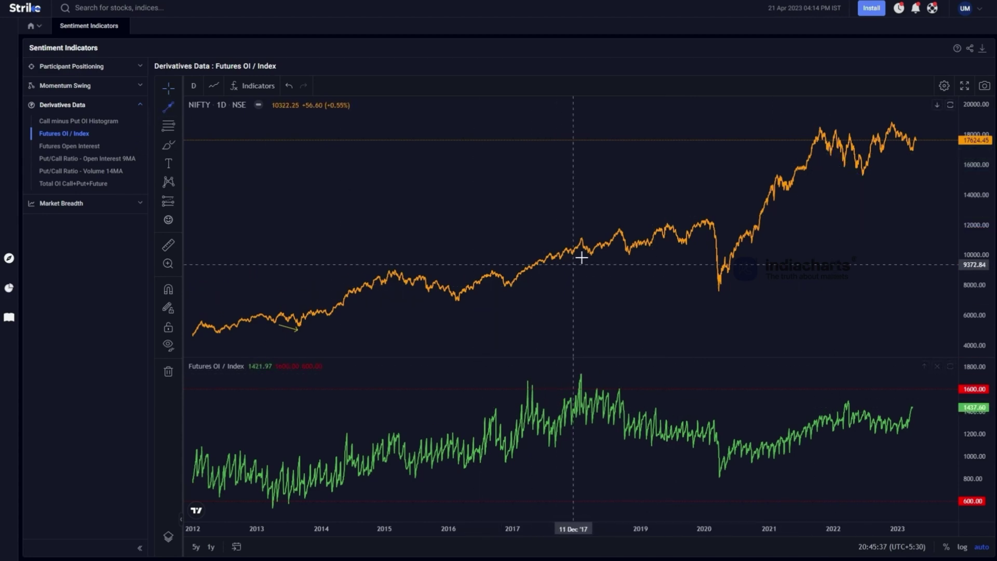
Draw a falling arrow above the Futures OI / Index peaks from about 1,775 on 05 Mar '18 to about 1,397 on 06 Jan '20
left_click(588, 369)
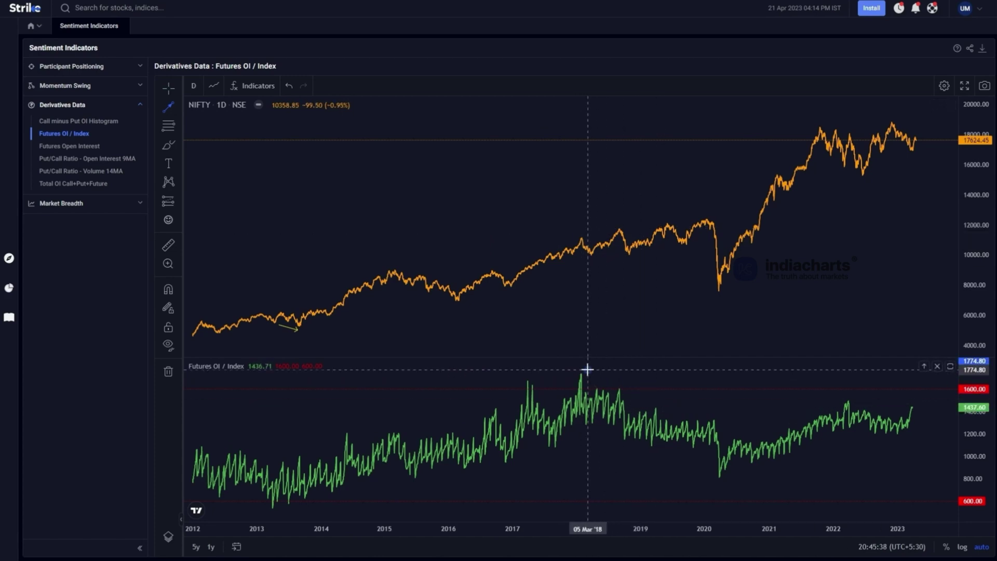
left_click(705, 412)
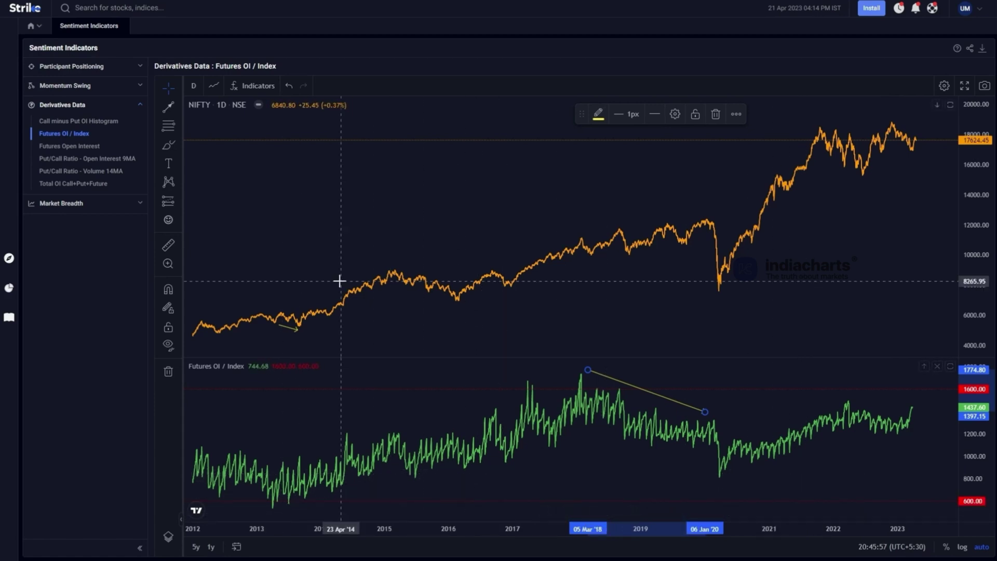
Draw a rising arrow under Futures OI / Index from 24 Jun '15 to 10 May '16 and a falling NIFTY arrow from mid-2015 to early 2016
left_click(170, 107)
left_click(415, 484)
left_click(470, 473)
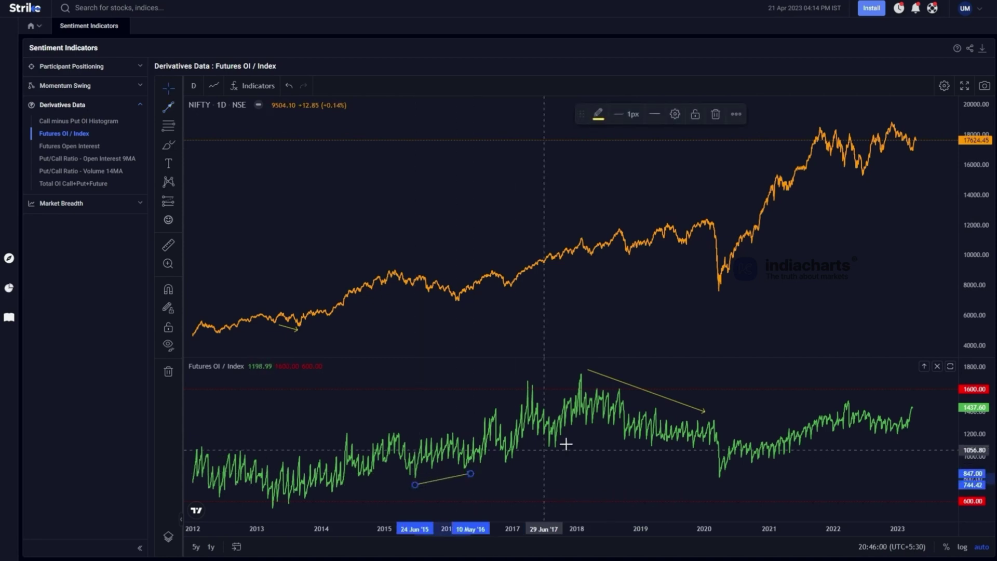
left_click(418, 293)
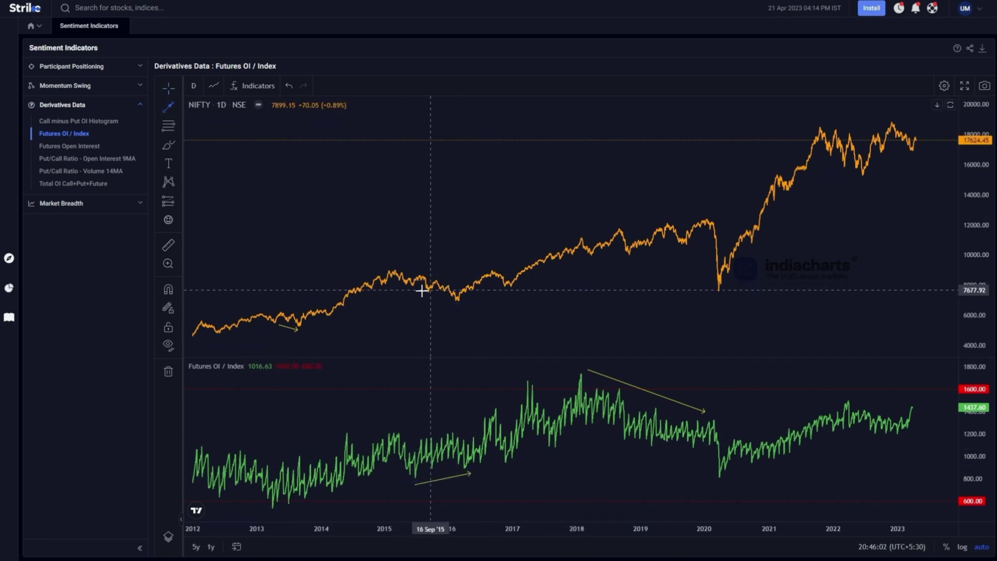
left_click(453, 304)
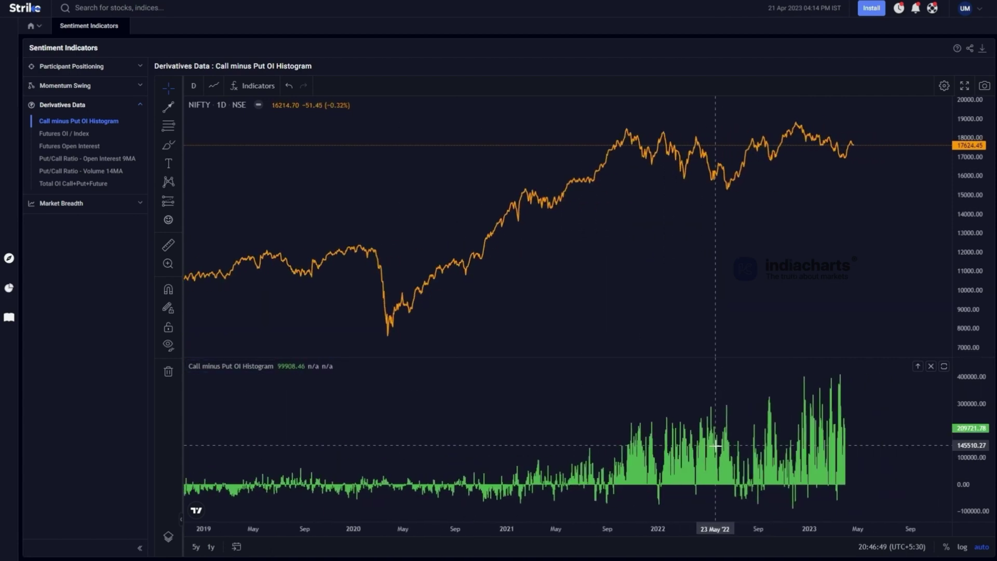
Examine the Call minus Put OI Histogram against NIFTY over its history since 2012 and more closely over the swings since 2021
scroll(716, 445, "up", 2)
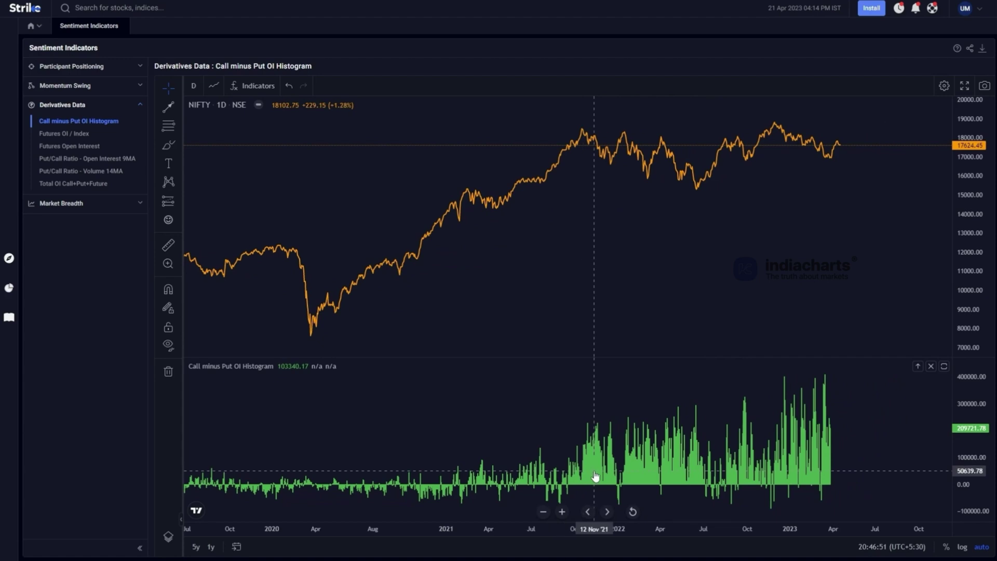
left_click(595, 477)
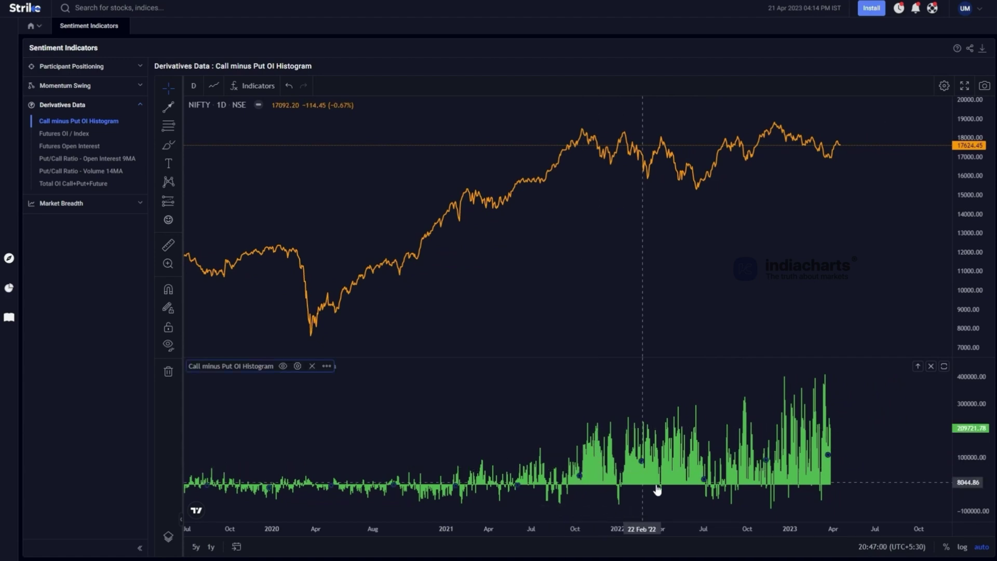
left_click(871, 423)
scroll(849, 419, "down", 3)
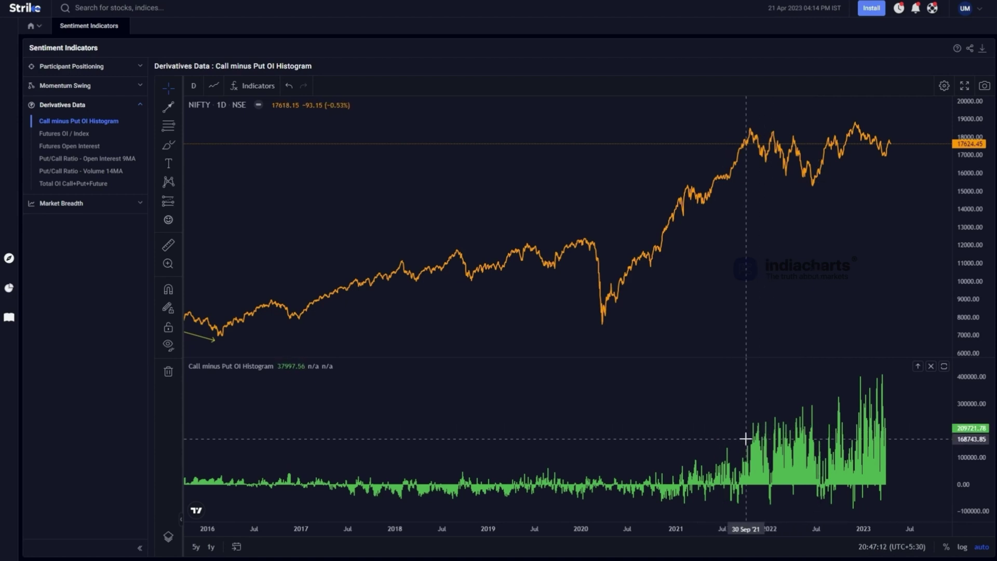
left_click_drag(500, 434, 823, 416)
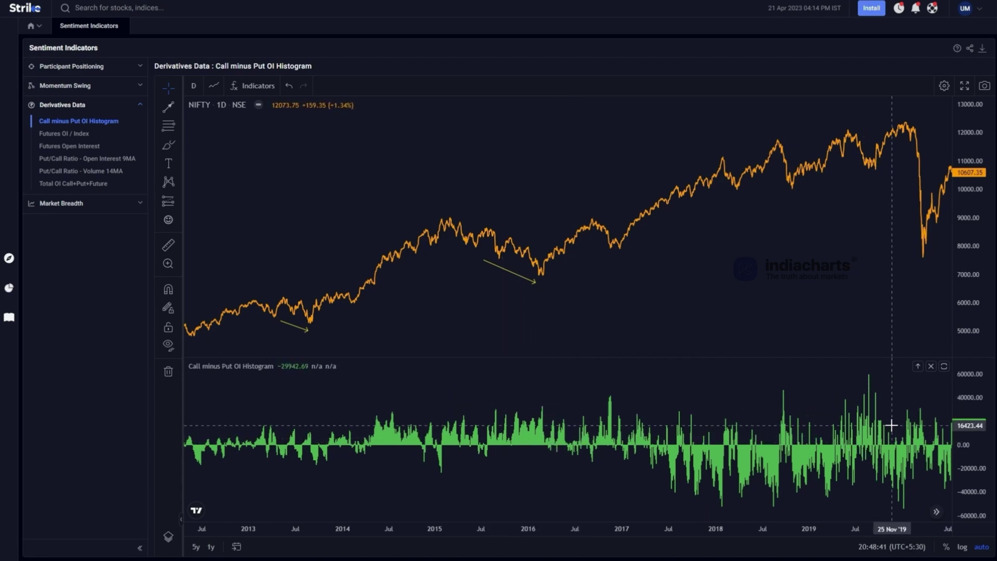
left_click_drag(883, 444, 714, 425)
left_click_drag(859, 440, 638, 444)
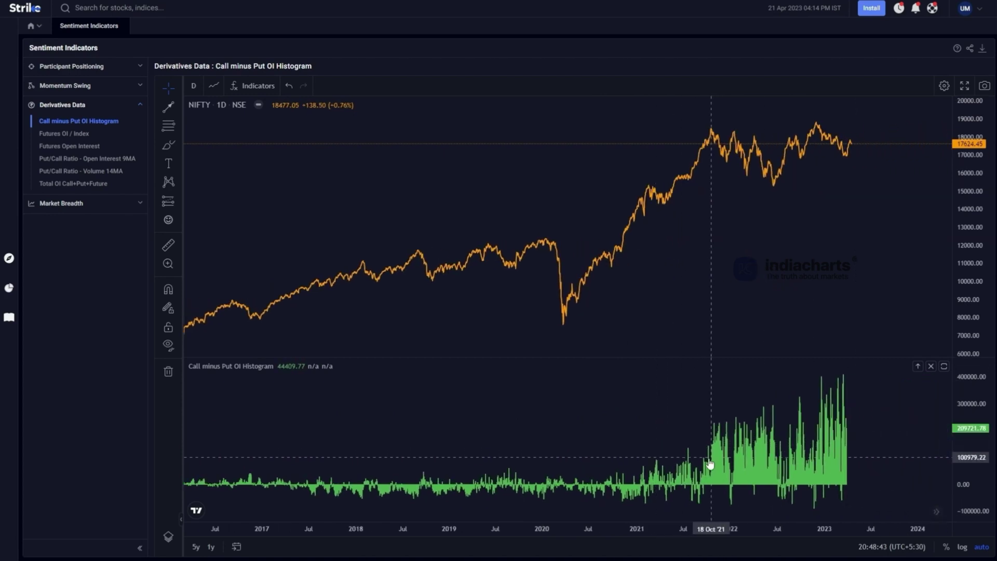
scroll(704, 462, "up", 5)
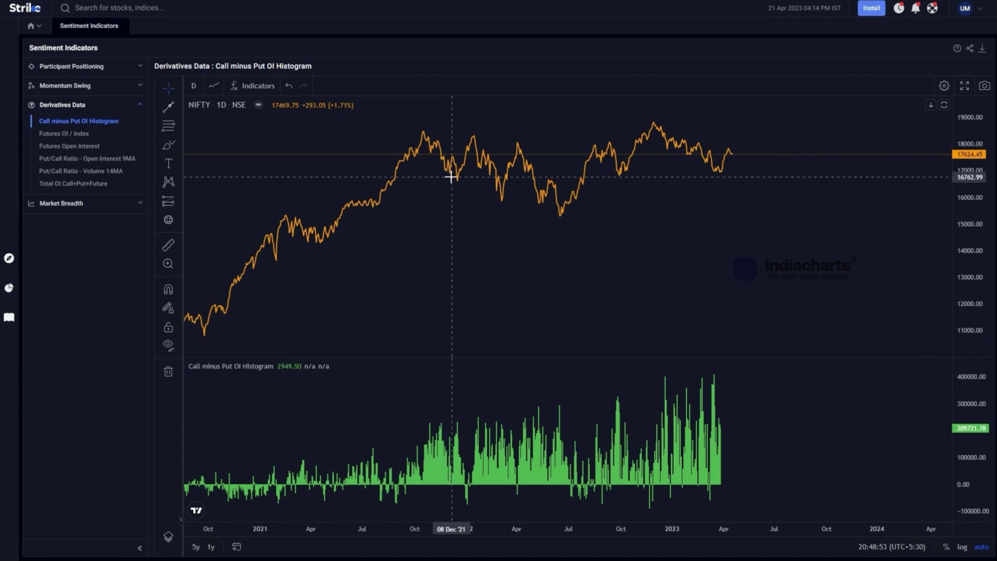
scroll(498, 258, "up", 3)
scroll(500, 262, "down", 5)
scroll(565, 263, "up", 3)
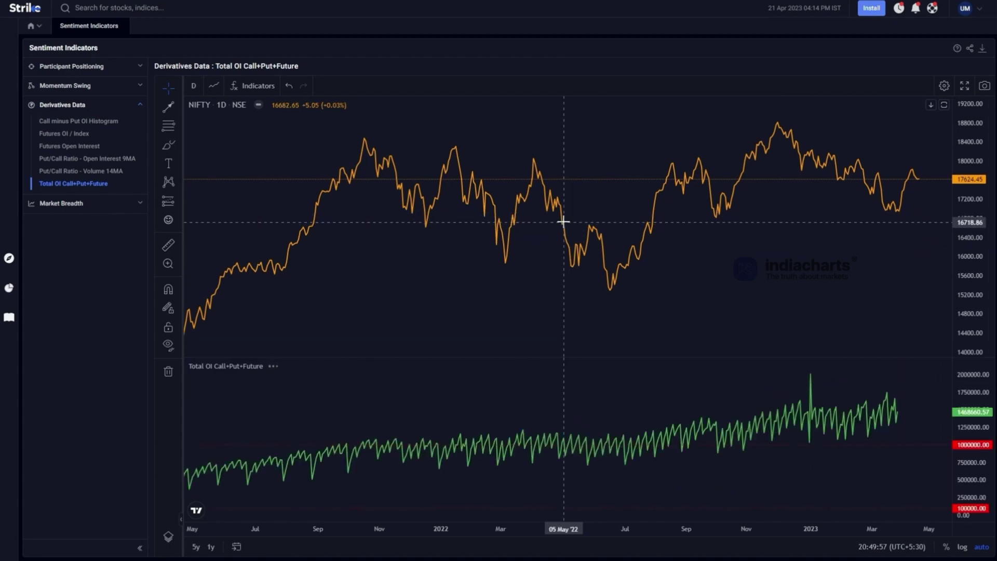
Show the full Total OI Call+Put+Future history from 2012 to 2023 with the indicator on a logarithmic scale
scroll(579, 245, "down", 5)
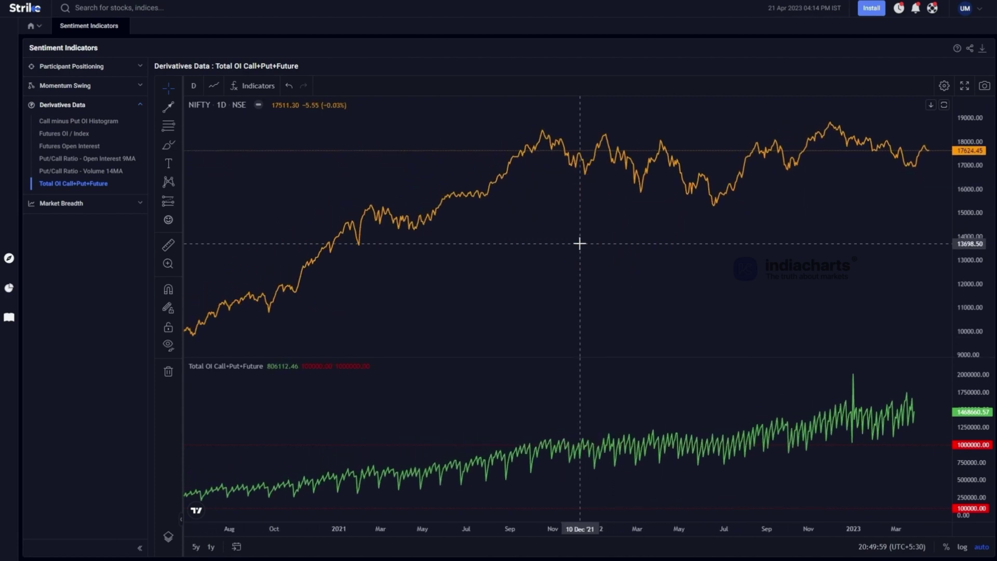
scroll(580, 241, "down", 5)
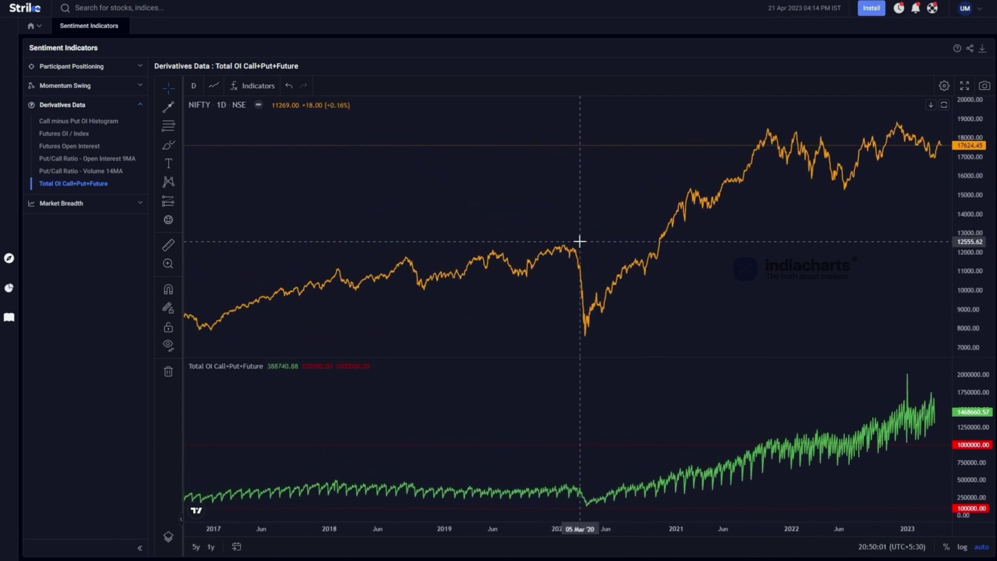
scroll(580, 242, "down", 4)
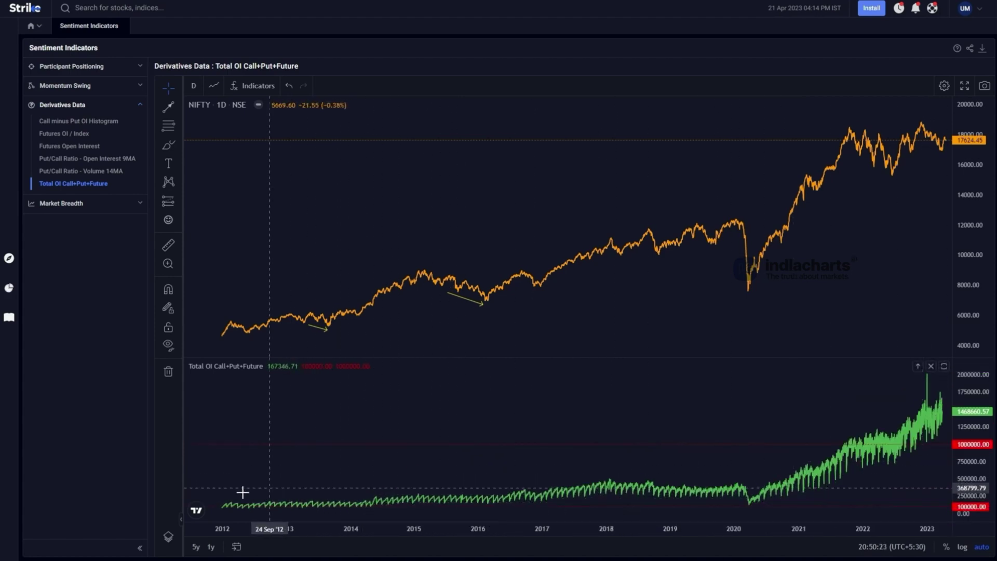
double_click(966, 431)
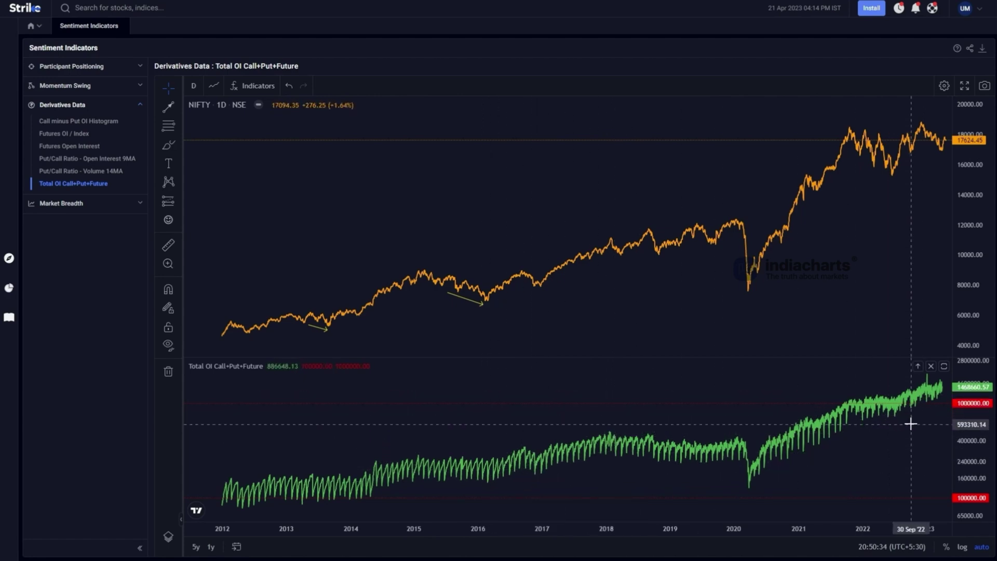
left_click_drag(914, 443, 903, 445)
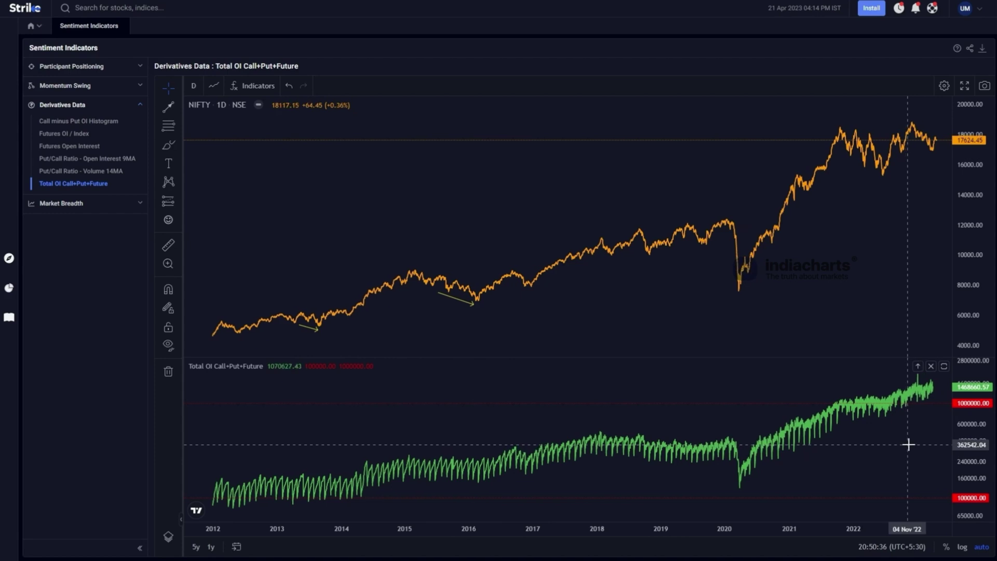